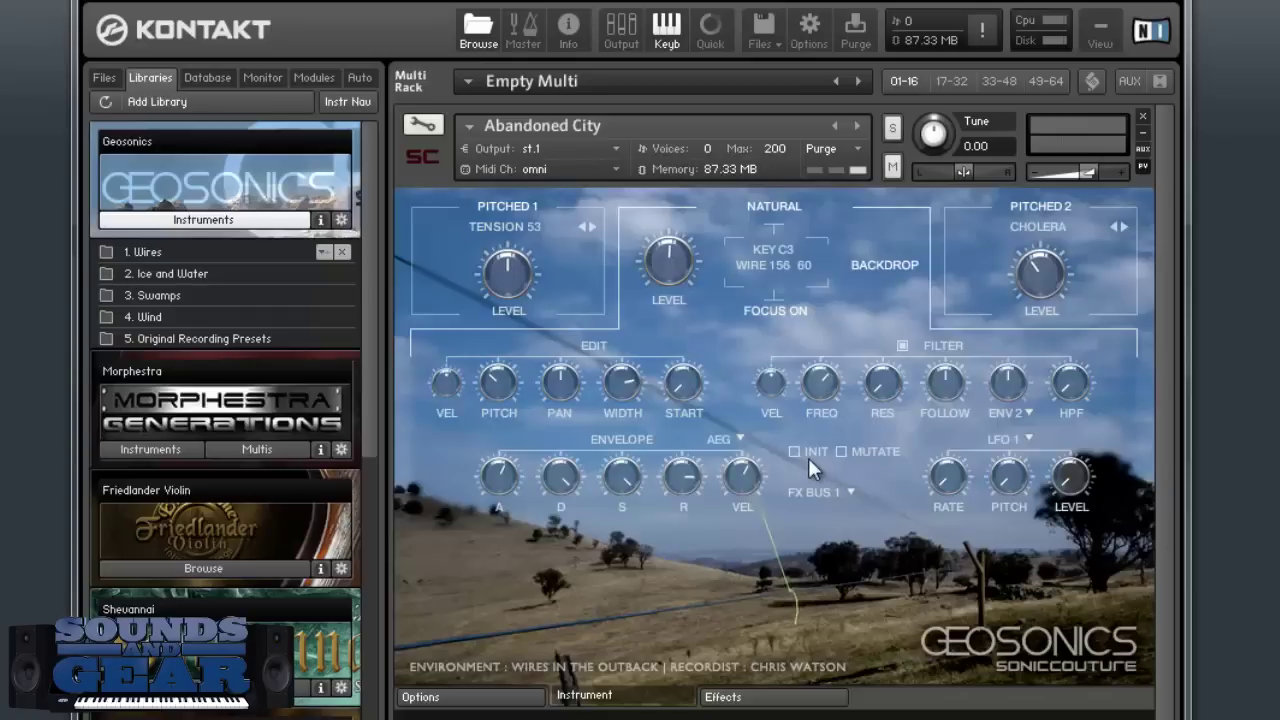
pyautogui.click(740, 697)
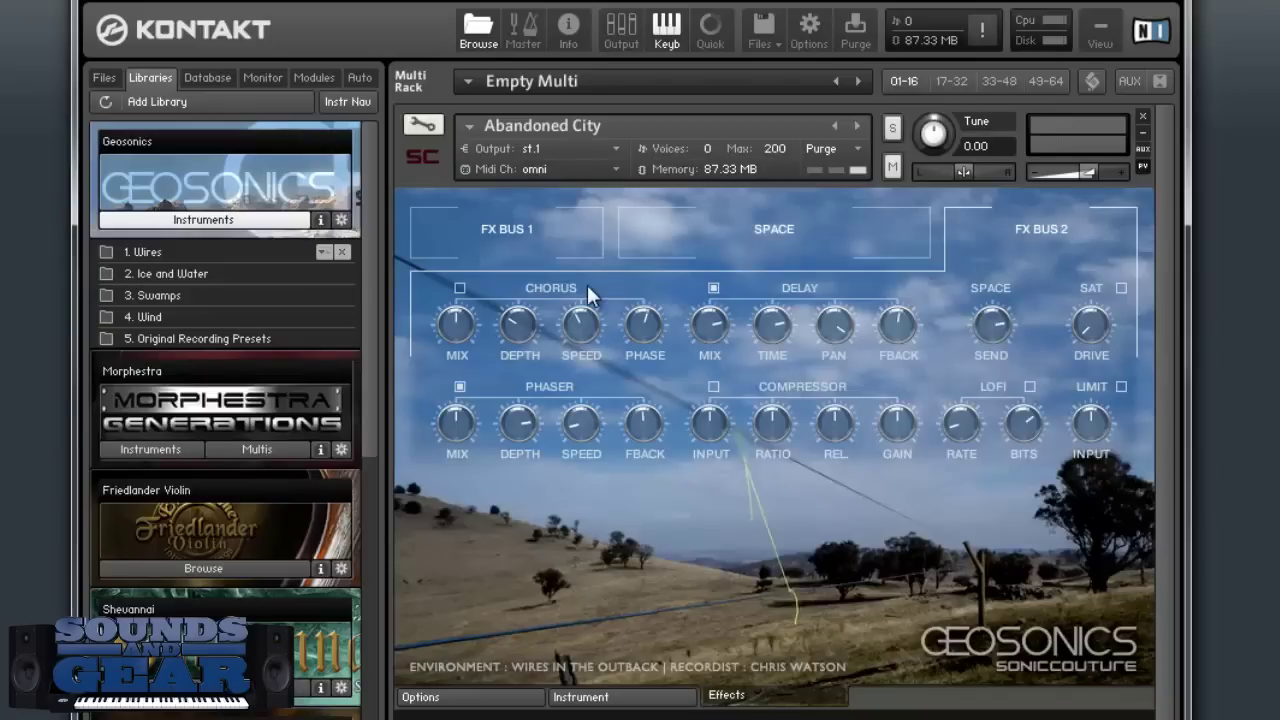
pyautogui.click(736, 242)
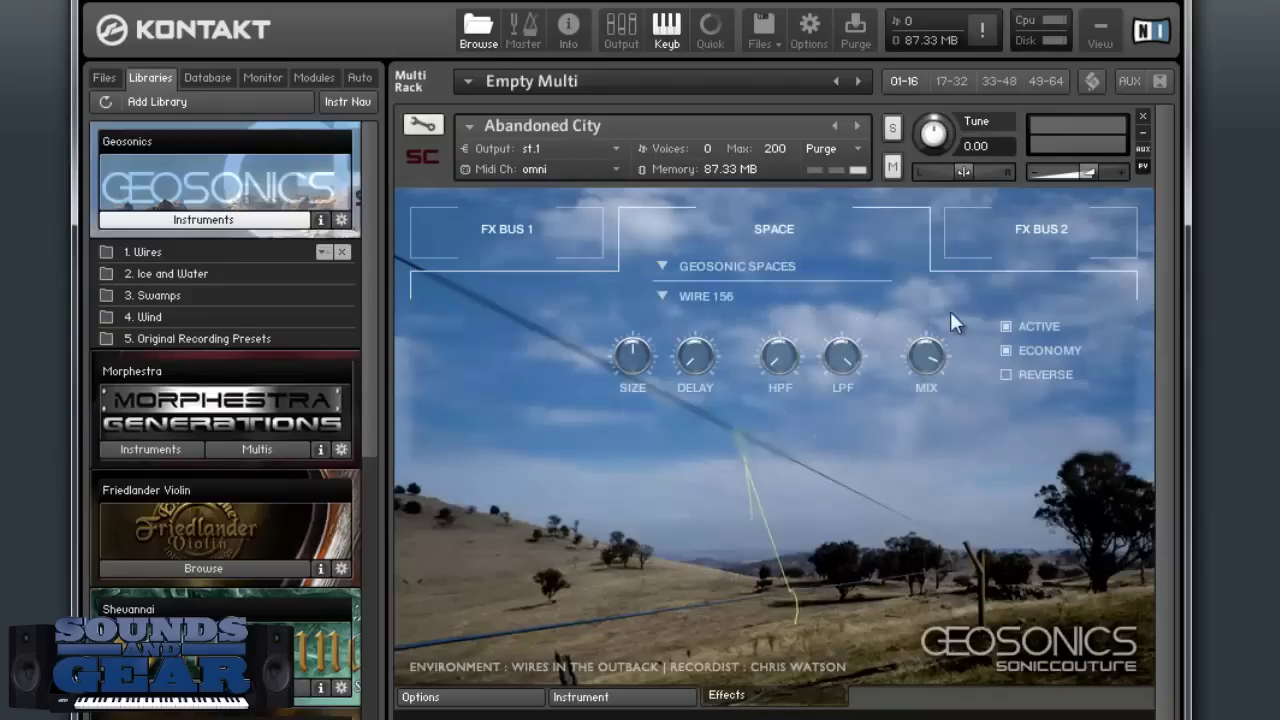
pyautogui.click(704, 268)
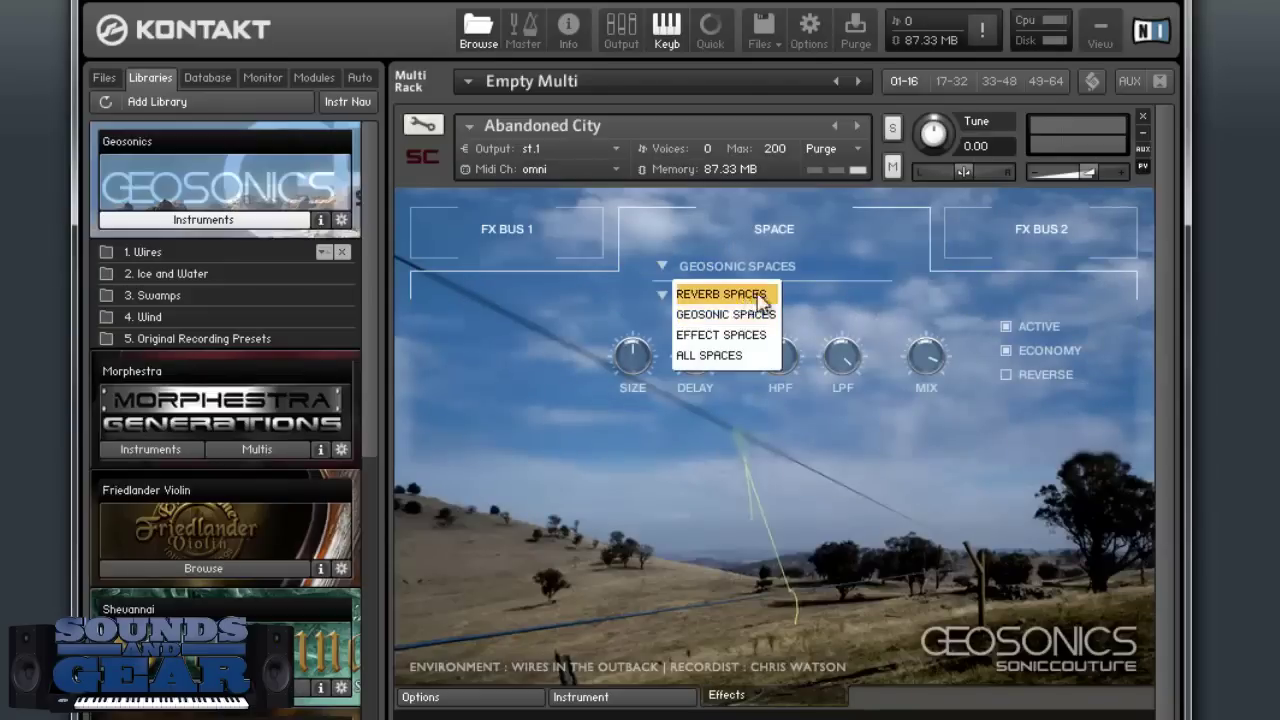
pyautogui.click(742, 291)
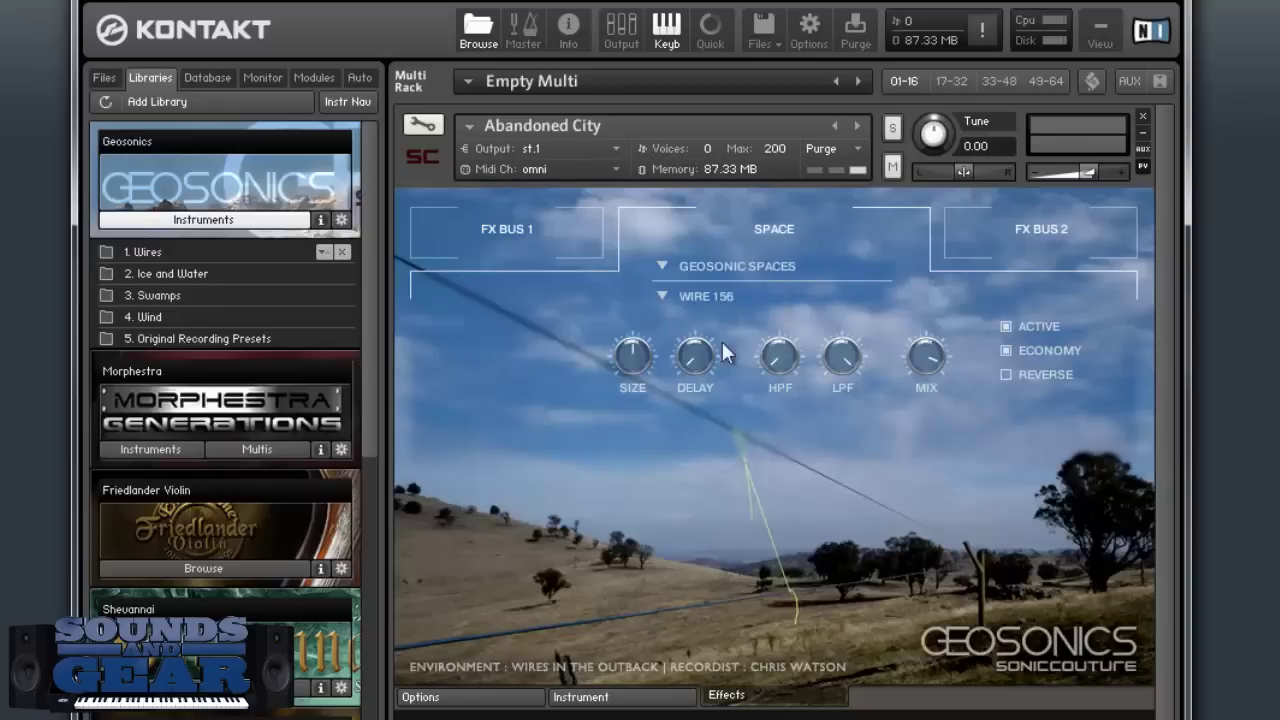
pyautogui.click(503, 705)
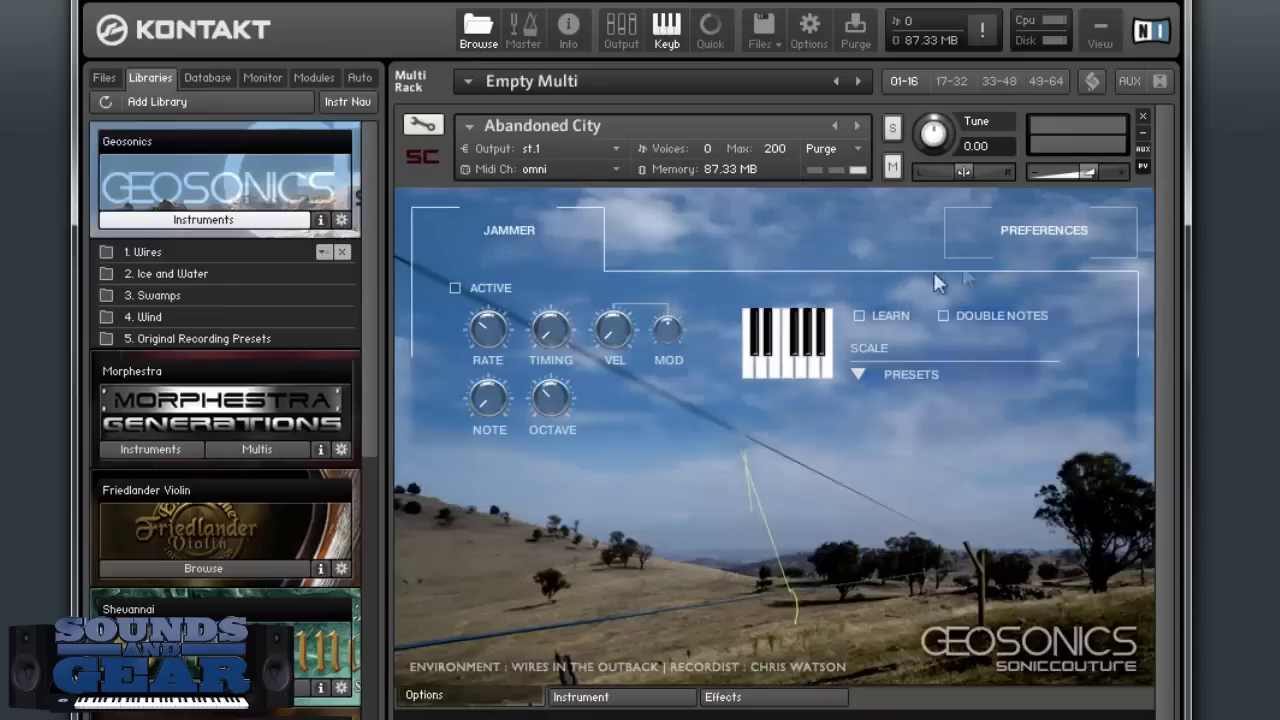
pyautogui.click(981, 243)
pyautogui.click(540, 236)
pyautogui.click(627, 700)
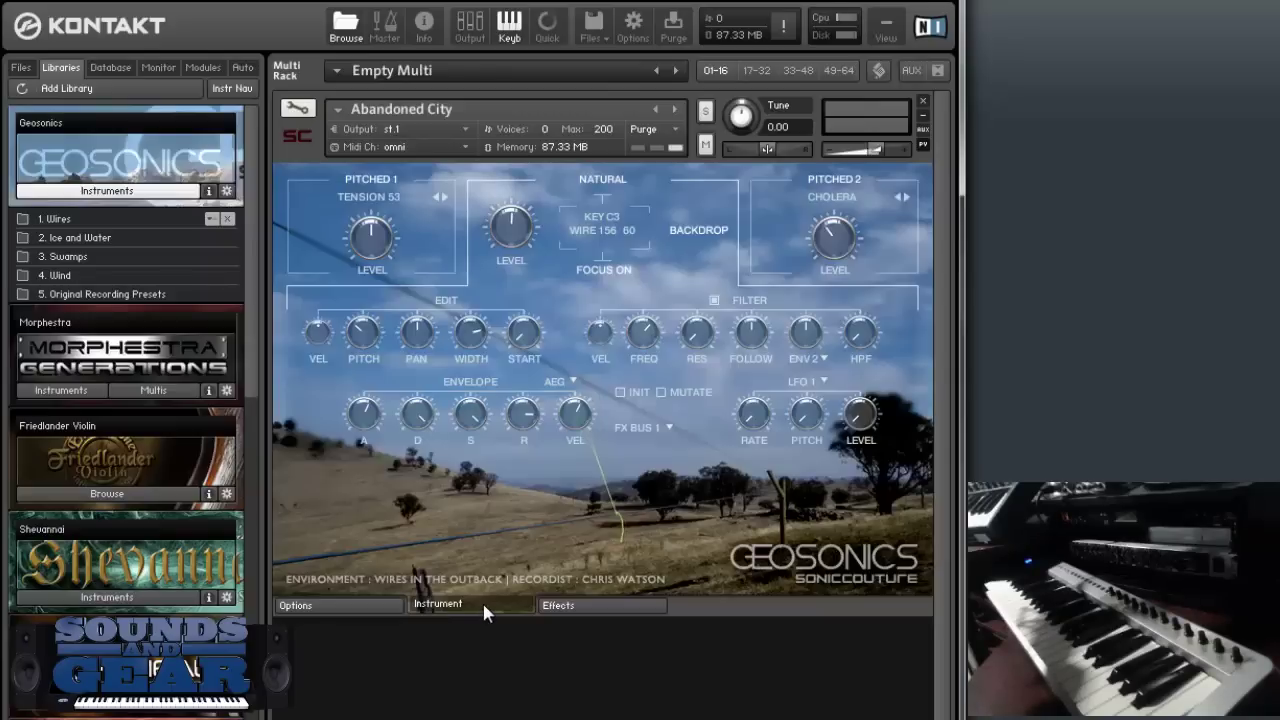
# Step: Toggle Focus off and on to put the A3 wire sample on the natural layer, then browse 1. Wires
pyautogui.click(607, 275)
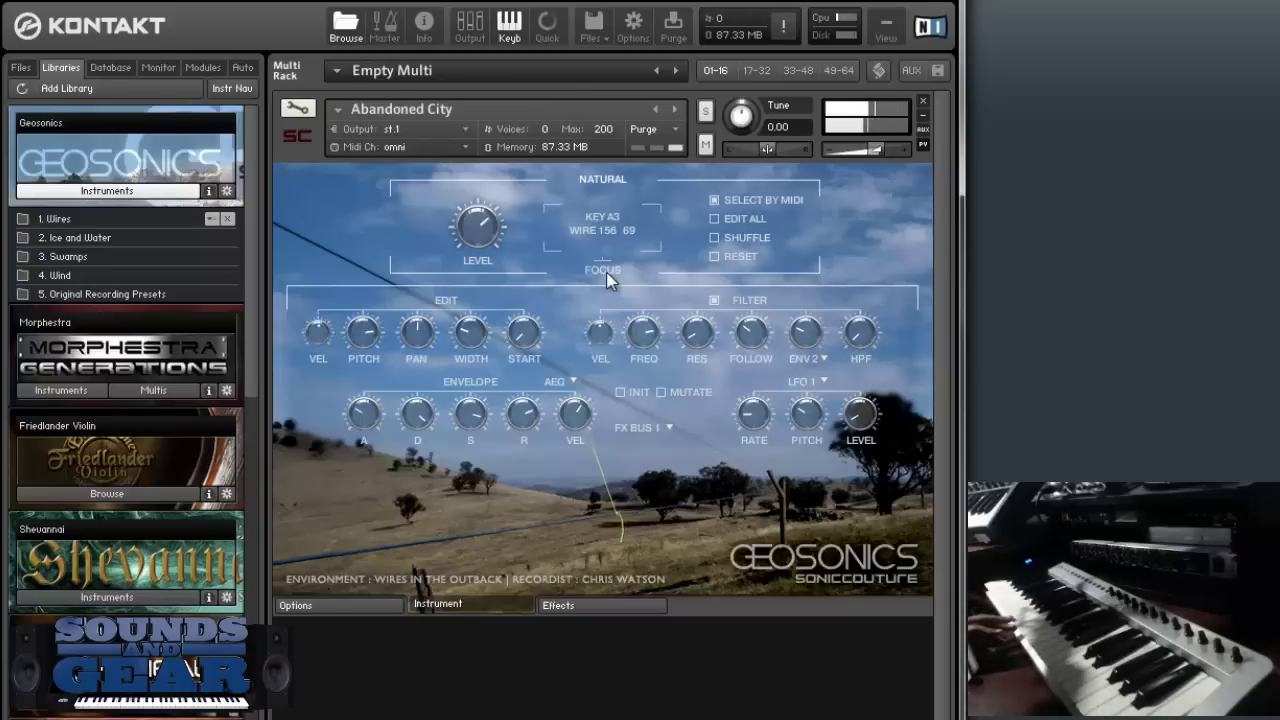
pyautogui.click(604, 270)
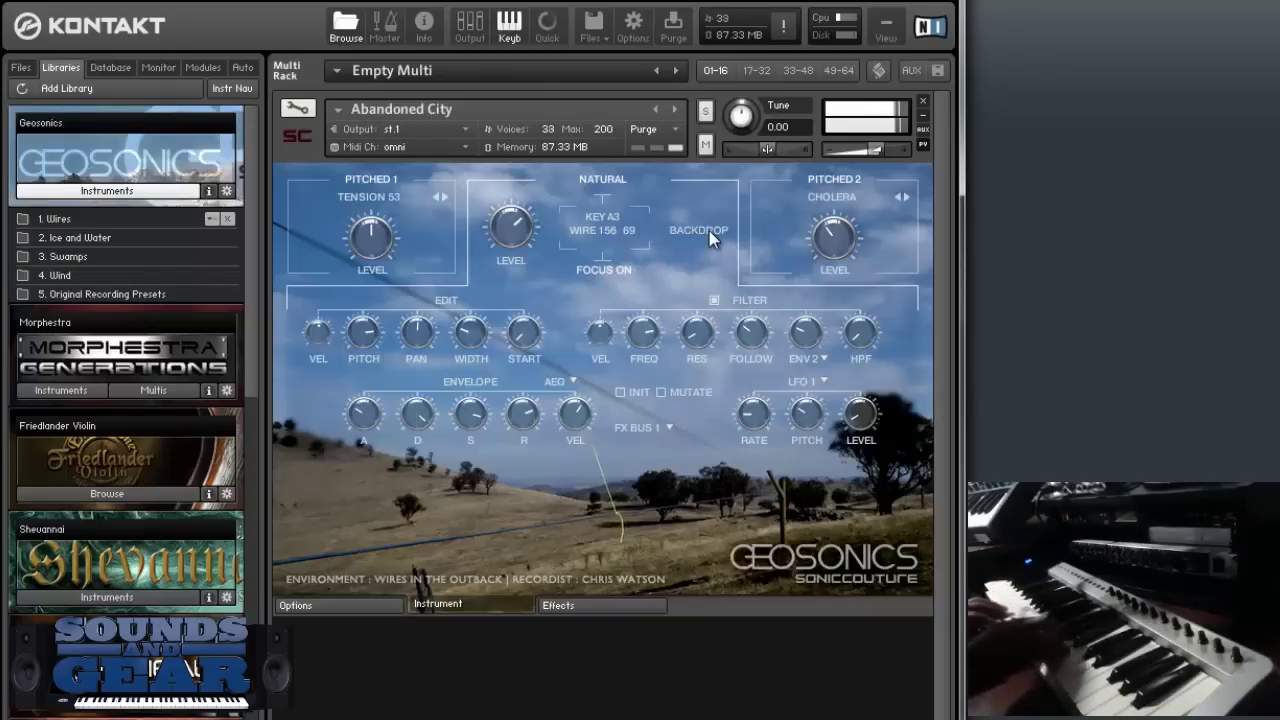
pyautogui.click(95, 221)
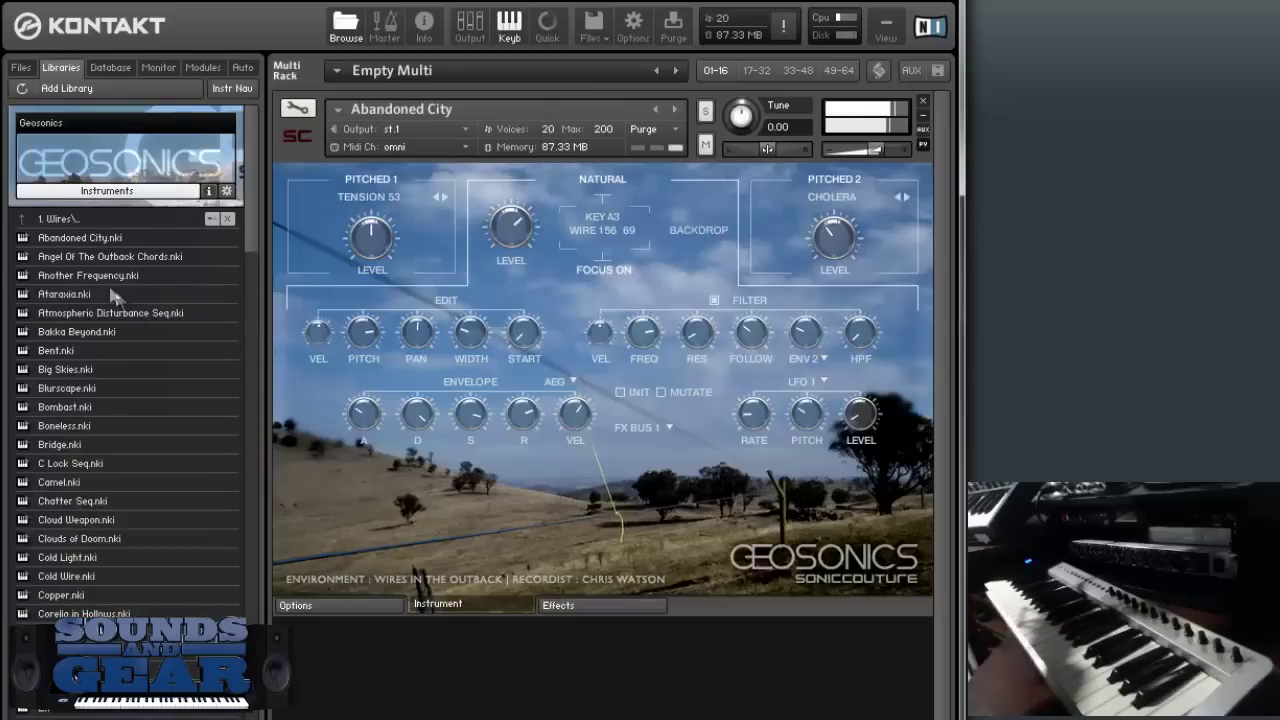
# Step: Load Bent.nki into the rack and choose SHAKU ESSENCE for its Pitched 1 layer
pyautogui.click(70, 352)
pyautogui.moveTo(570, 357); pyautogui.dragTo(570, 357)
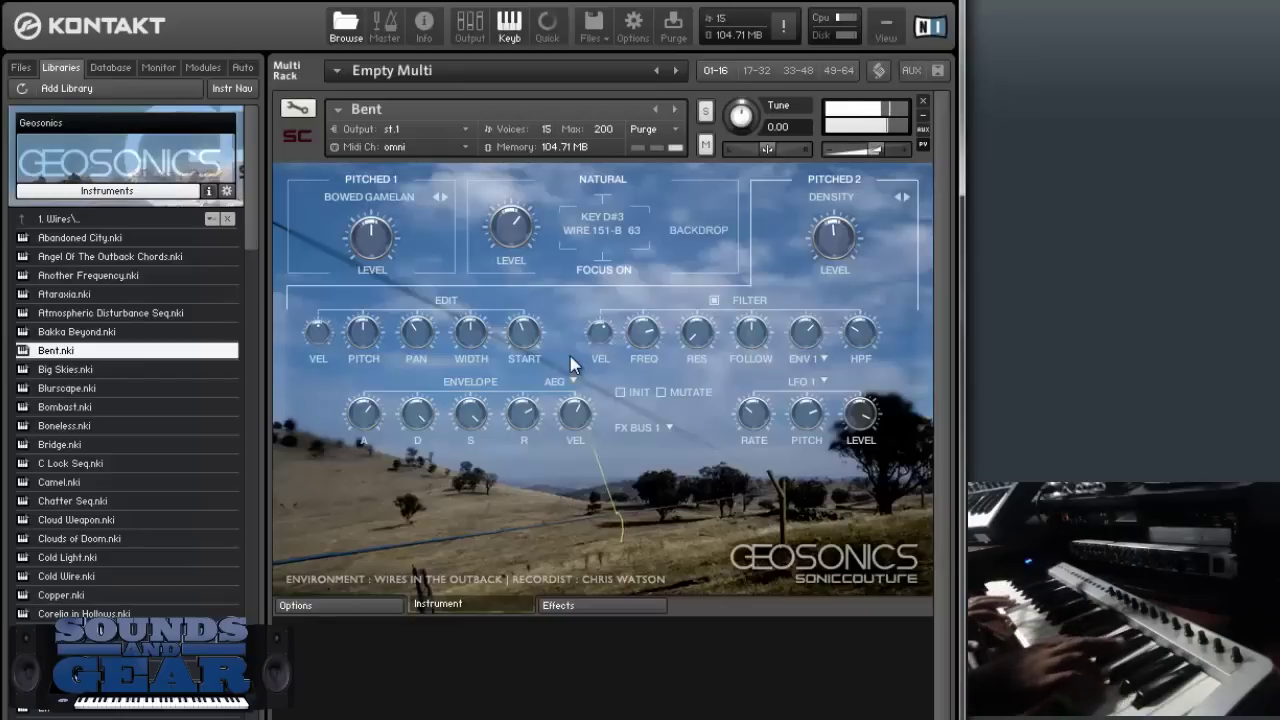
pyautogui.click(368, 197)
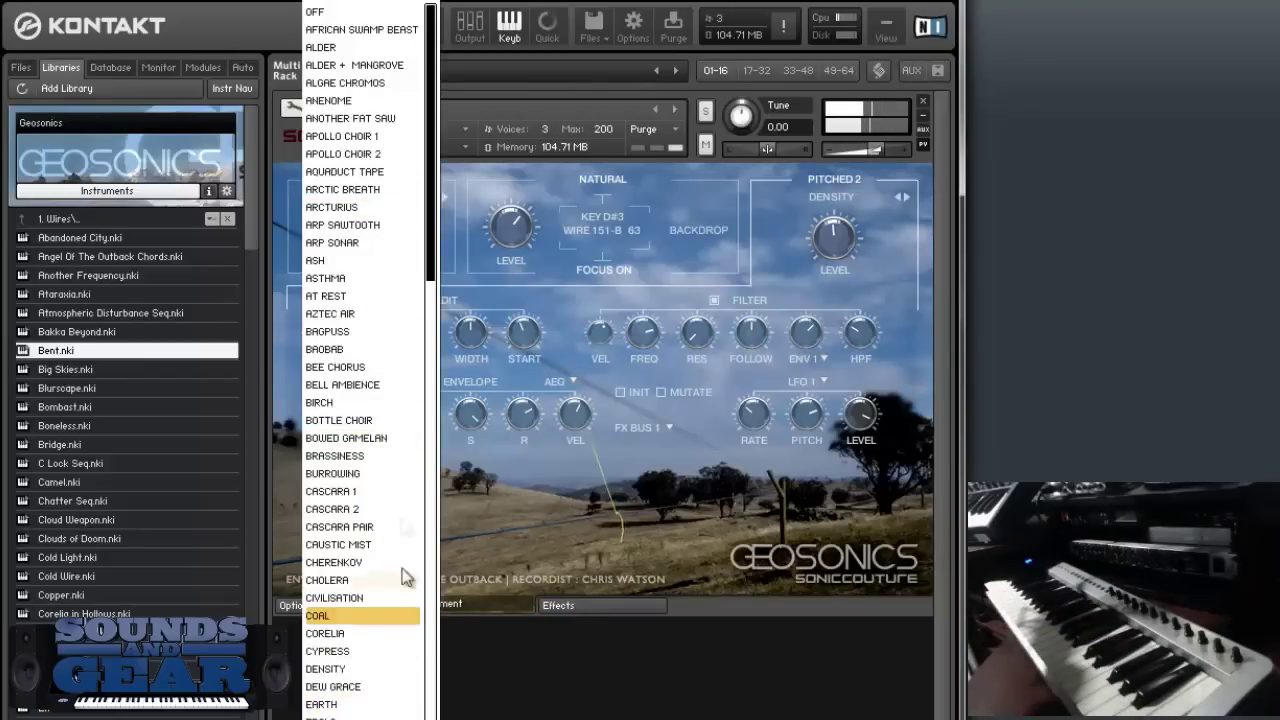
pyautogui.moveTo(434, 272); pyautogui.dragTo(436, 640)
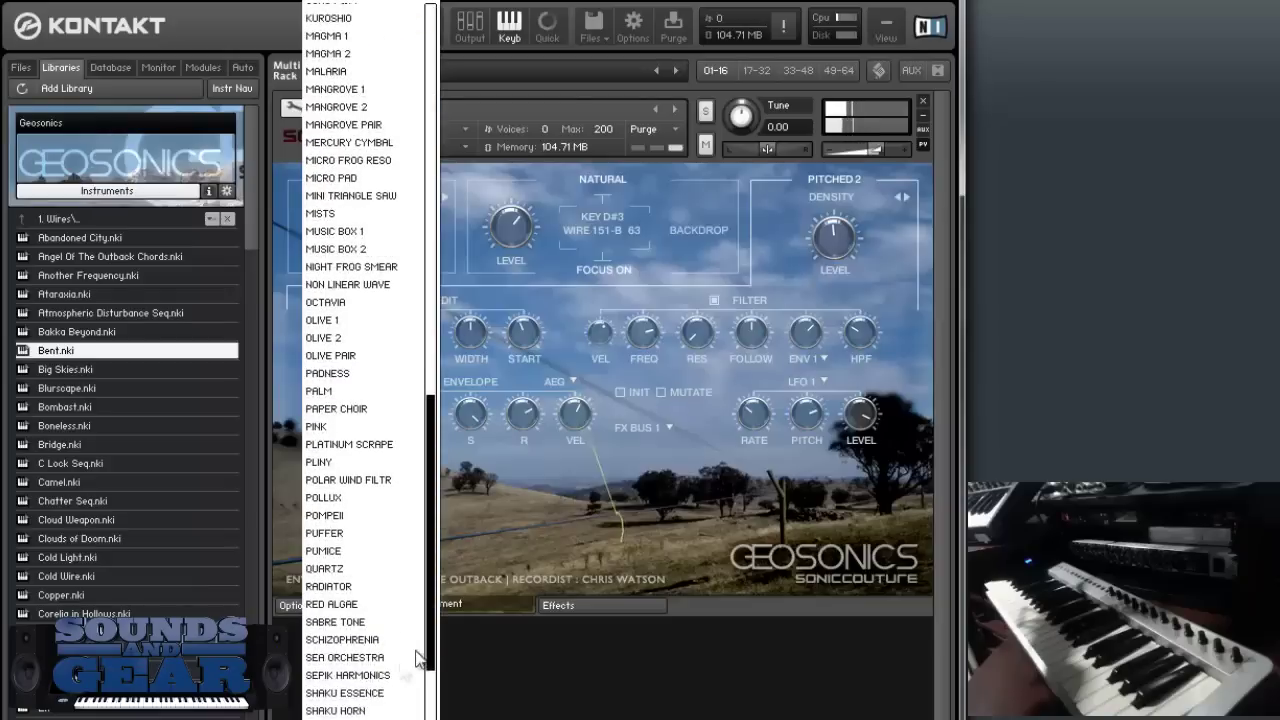
pyautogui.click(355, 698)
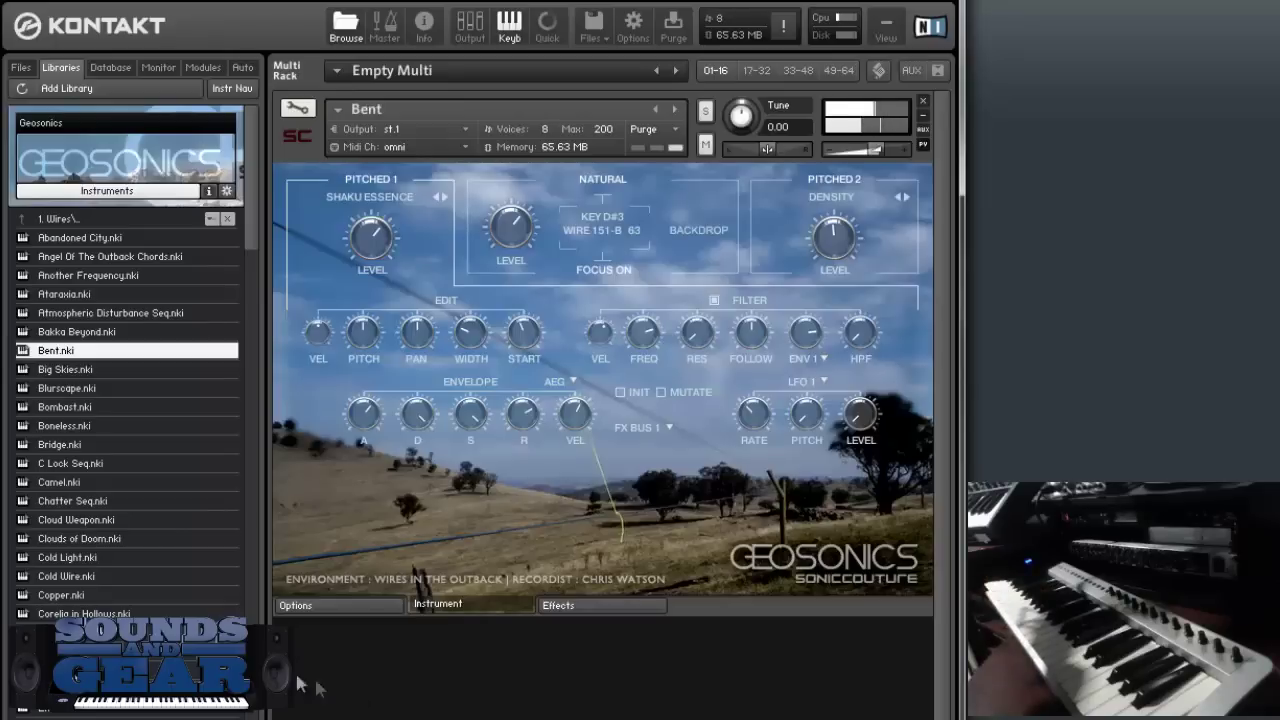
# Step: Drag Clouds of Doom.nki from the Wires folder onto the rack, replacing Bent
pyautogui.click(140, 544)
pyautogui.moveTo(140, 547); pyautogui.dragTo(503, 508)
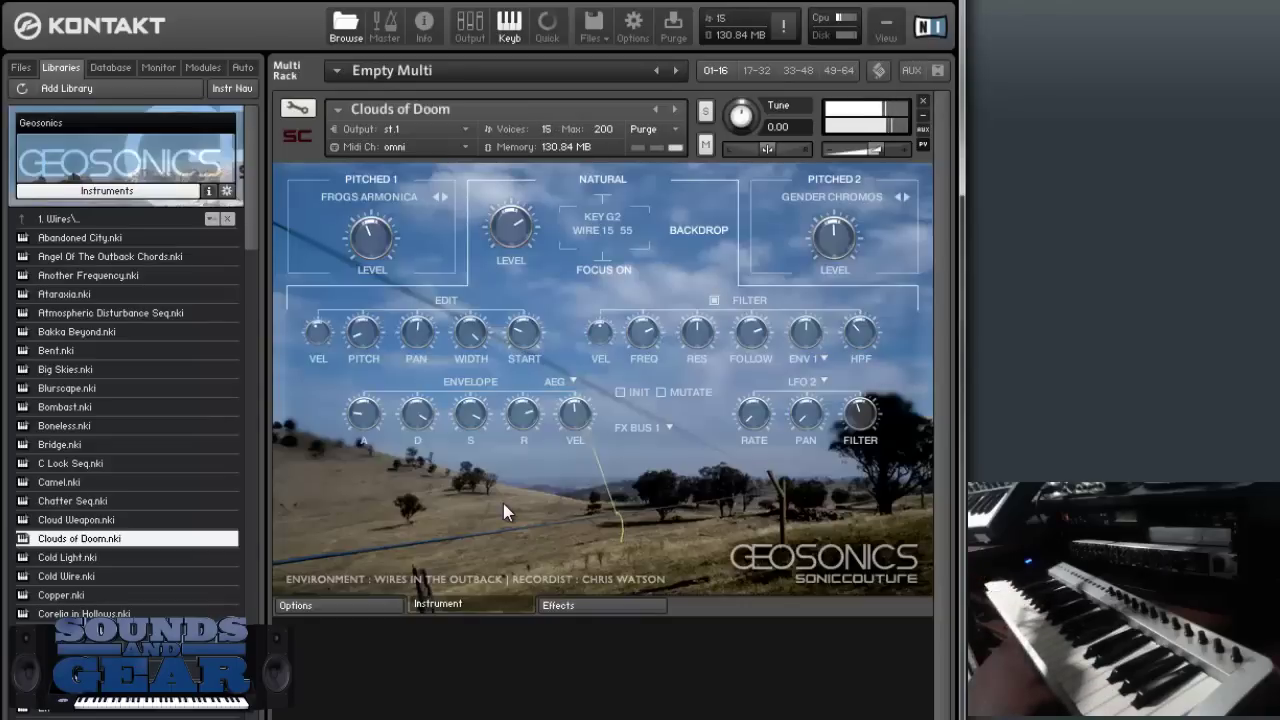
# Step: Load Enter The MULDJEWANGK, set Pitched 2 to AZTEC AIR then BEE CHORUS, then load Hive Entrance
pyautogui.moveTo(250, 235); pyautogui.dragTo(259, 271)
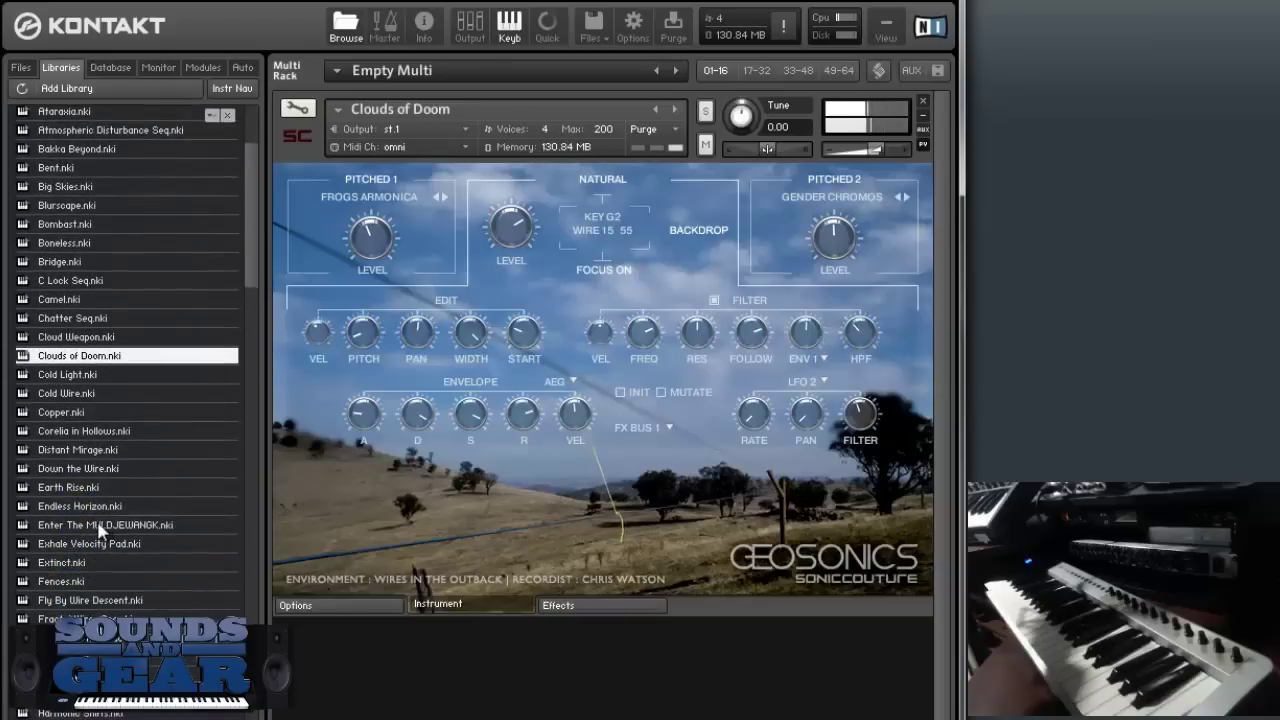
pyautogui.moveTo(100, 525); pyautogui.dragTo(426, 513)
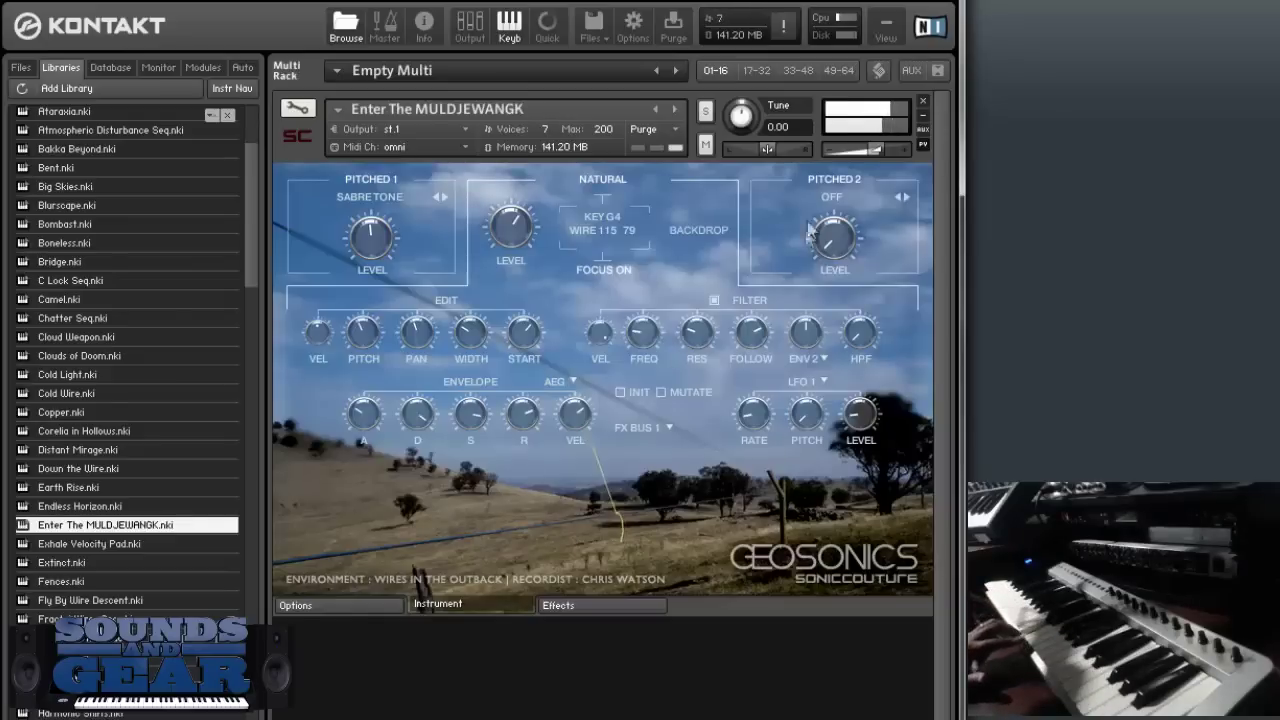
pyautogui.click(831, 198)
pyautogui.click(831, 311)
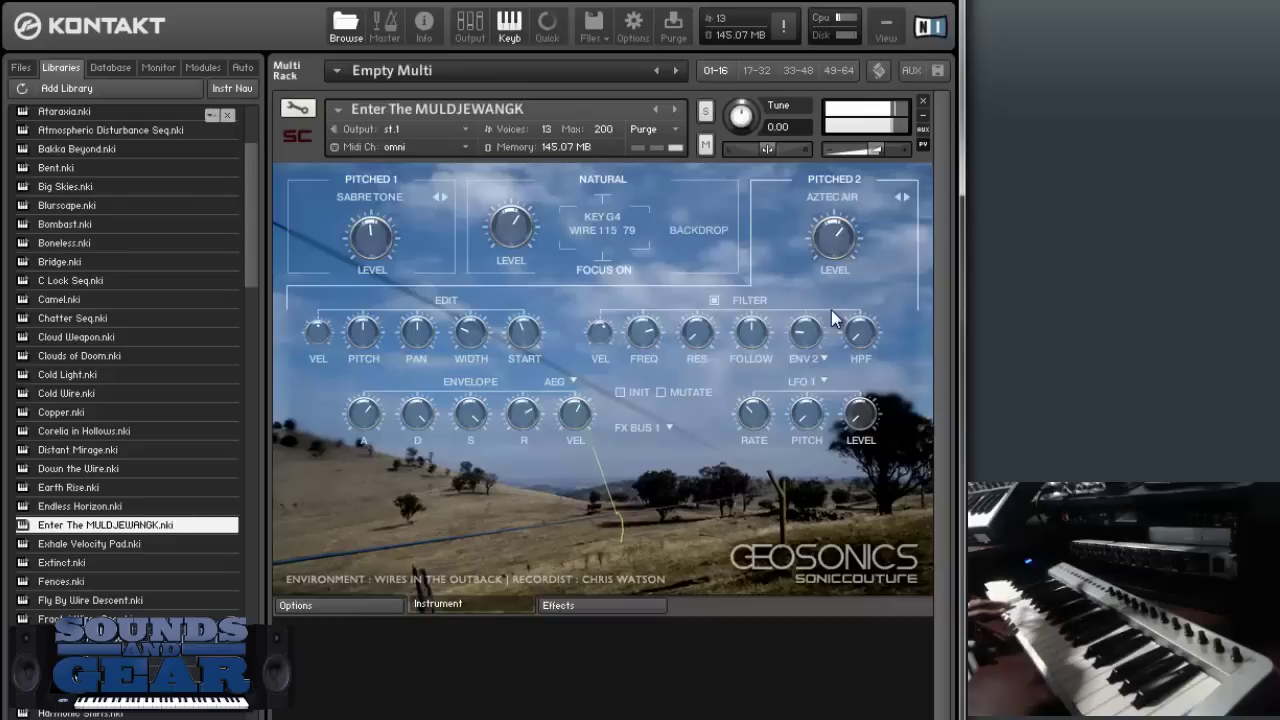
pyautogui.click(833, 197)
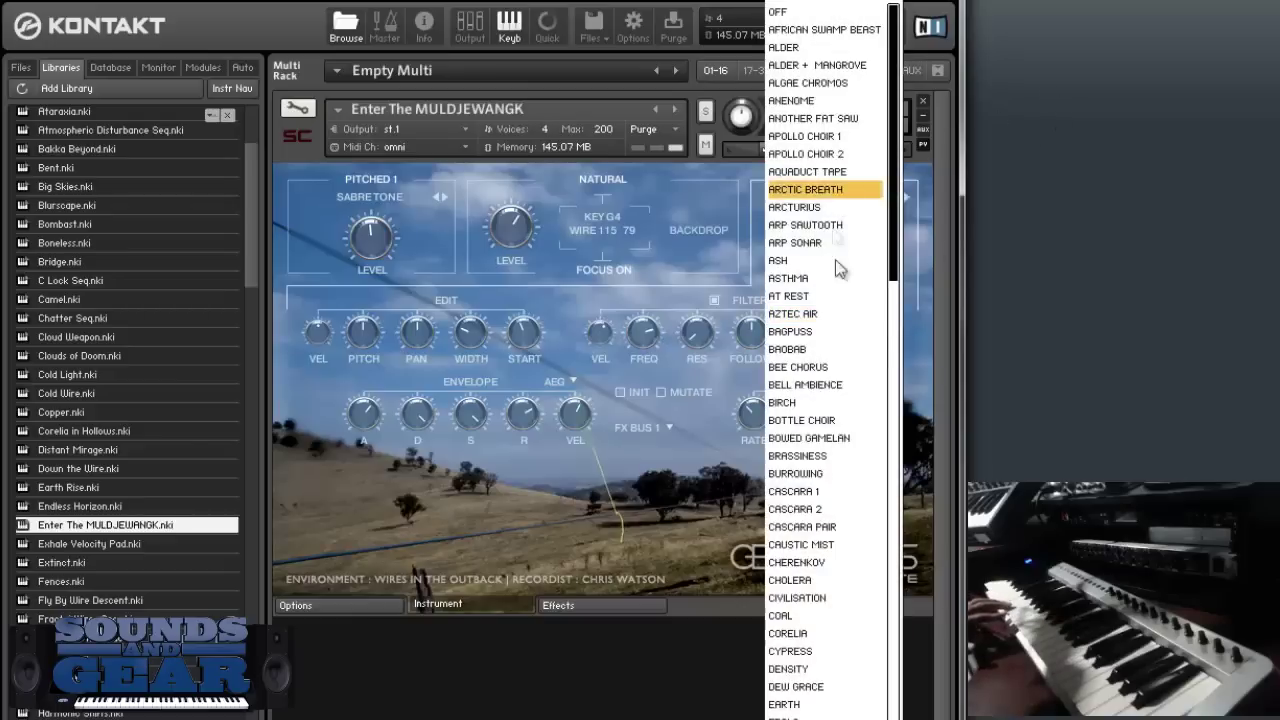
pyautogui.click(830, 369)
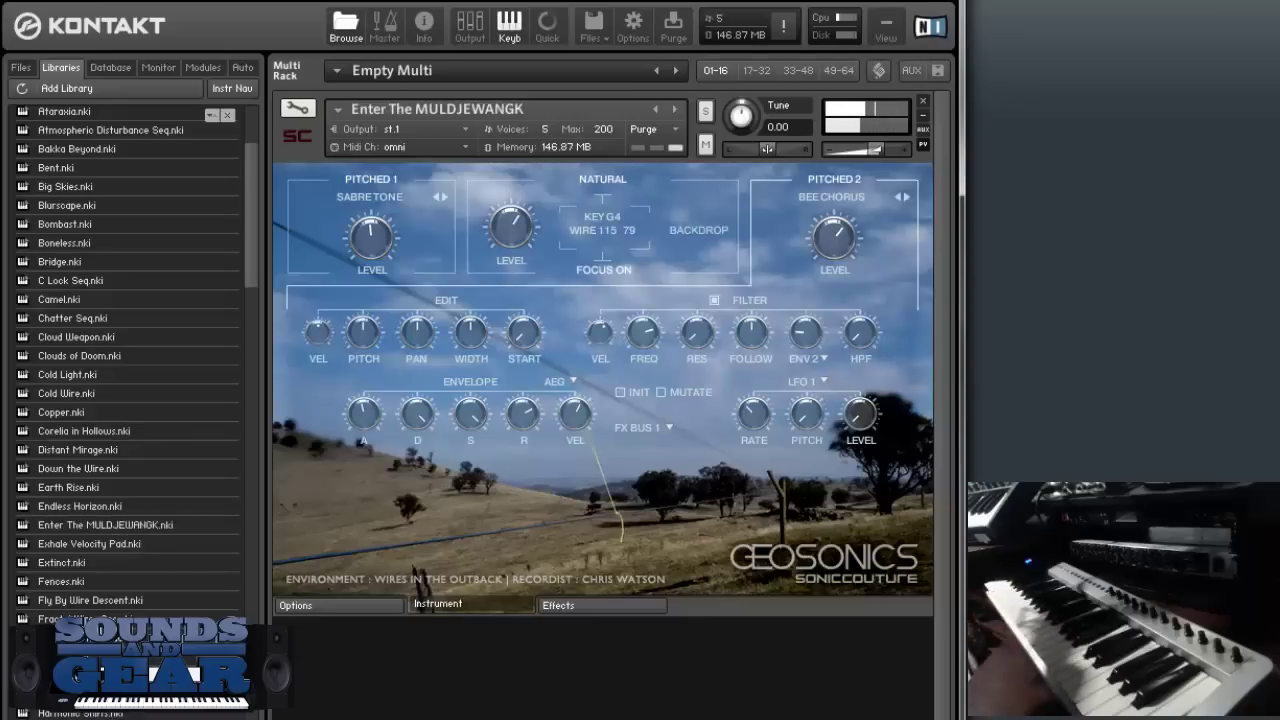
pyautogui.moveTo(506, 486); pyautogui.dragTo(509, 489)
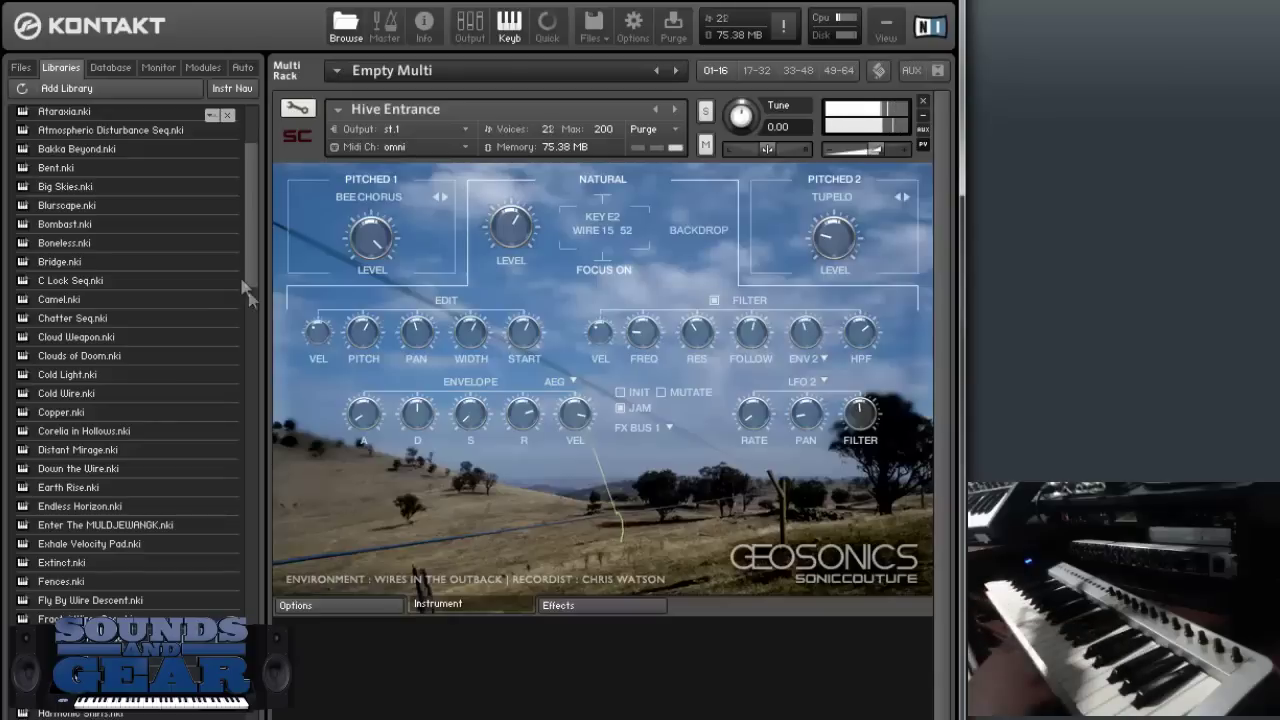
# Step: Go up to the Geosonics folders, open 2. Ice and Water, and load Ambedo.nki
pyautogui.scroll(5, 249, 260)
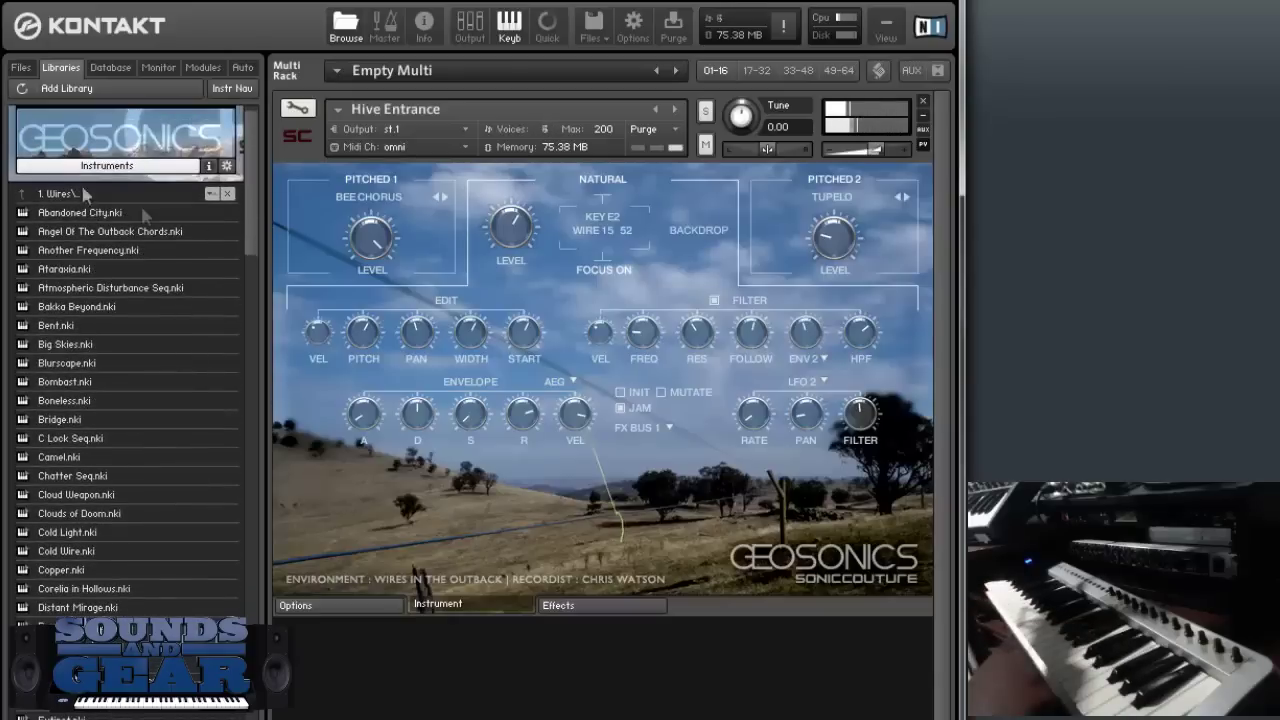
pyautogui.click(65, 194)
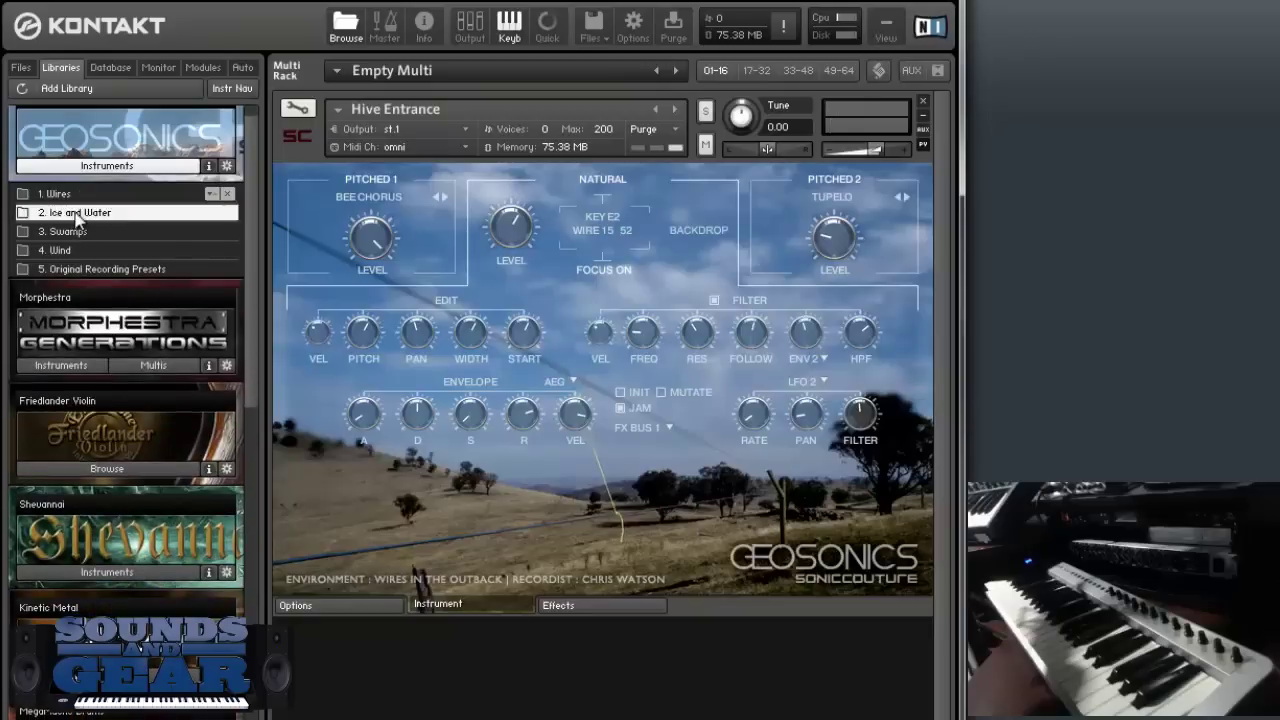
pyautogui.click(76, 213)
pyautogui.doubleClick(82, 269)
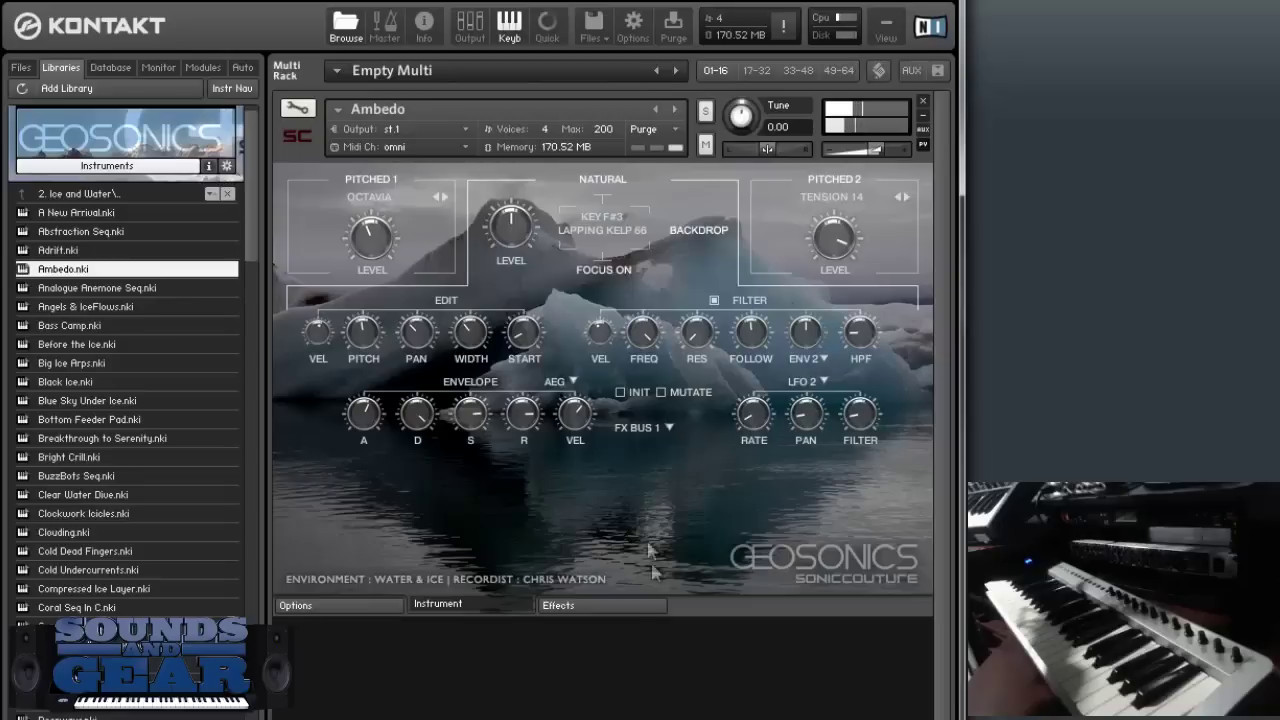
# Step: On Ambedo's FX BUS 1, enable SAT and LOFI with drive near 37.9 %, then select Cold Dead Fingers.nki
pyautogui.click(621, 604)
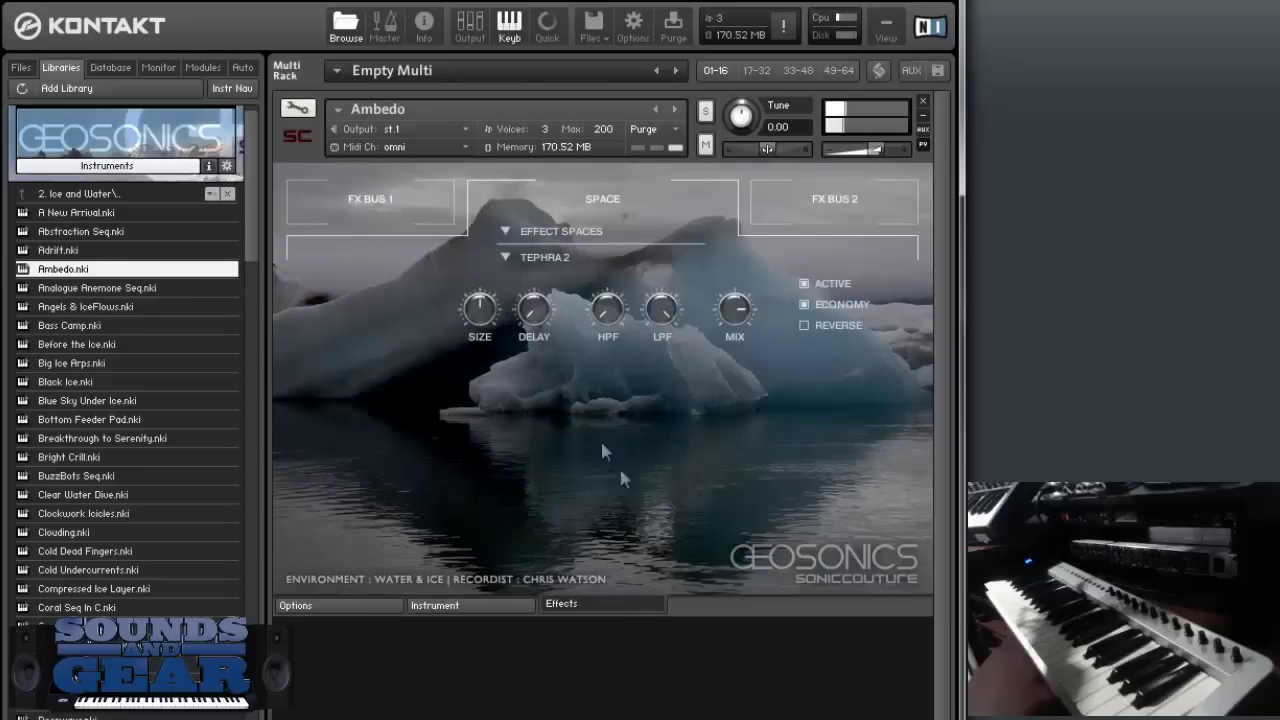
pyautogui.click(406, 204)
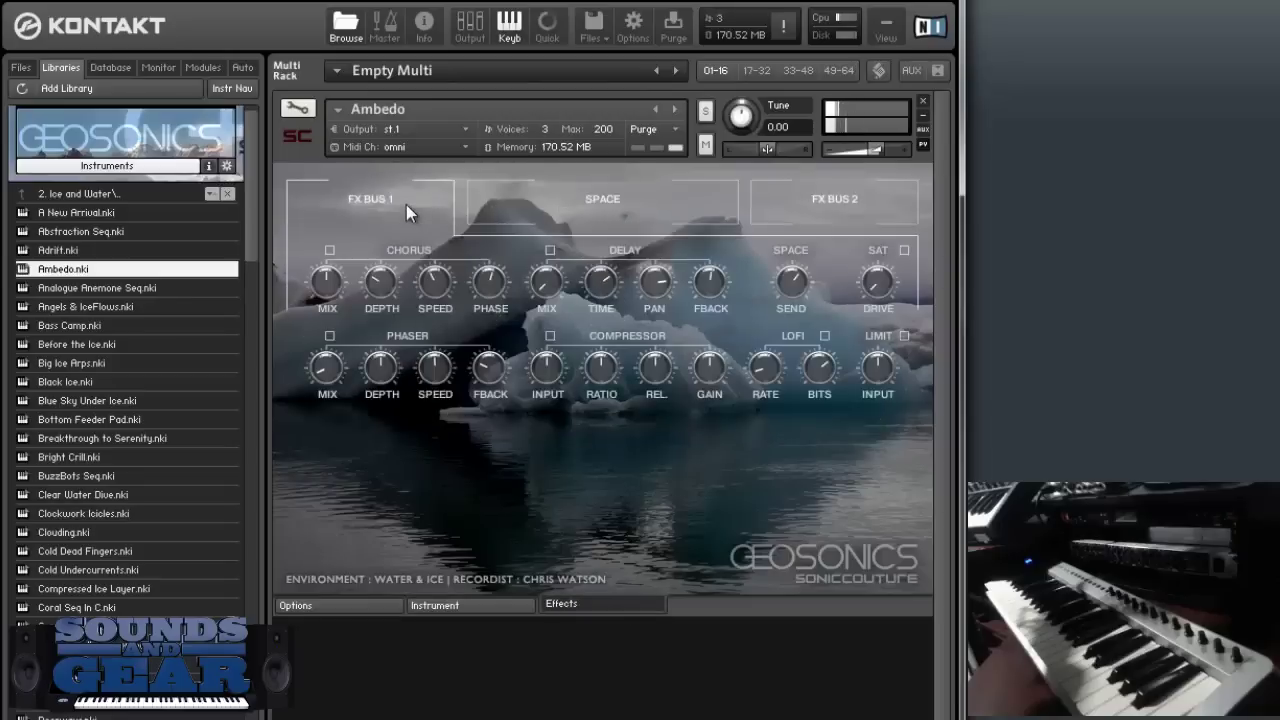
pyautogui.click(905, 250)
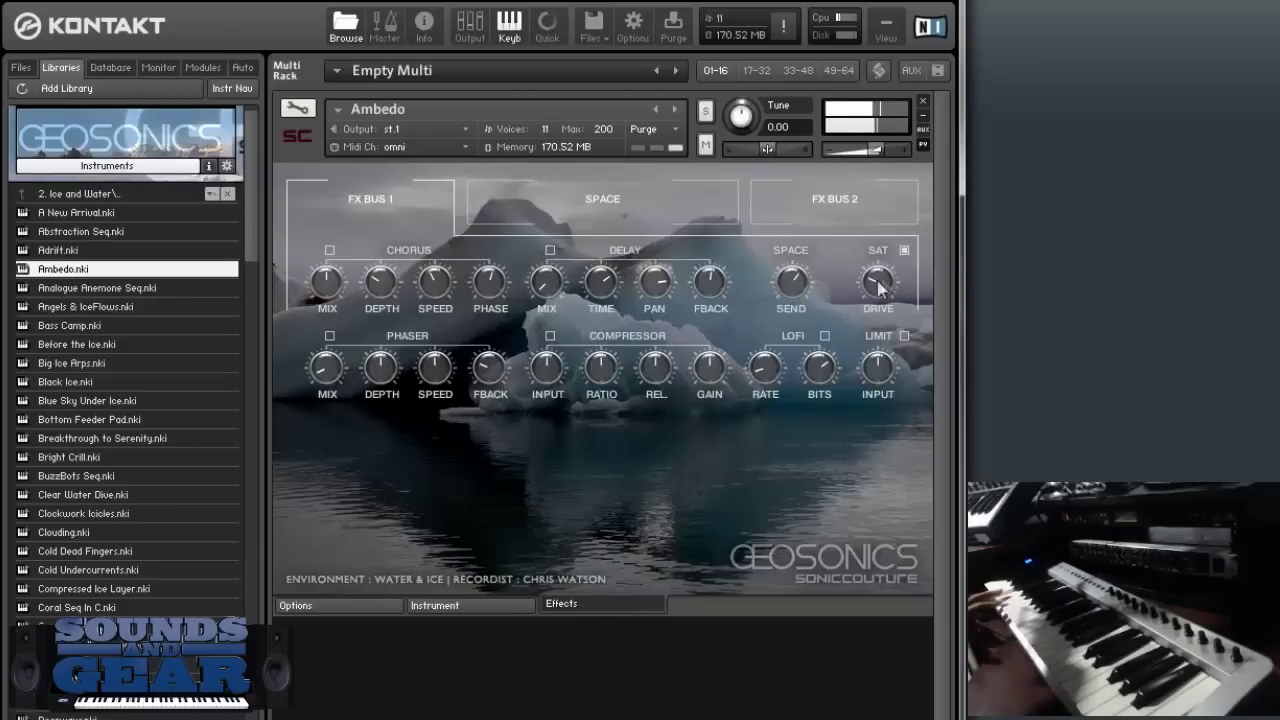
pyautogui.moveTo(876, 290)
pyautogui.mouseDown()
pyautogui.moveTo(879, 259)
pyautogui.moveTo(880, 285)
pyautogui.mouseUp()
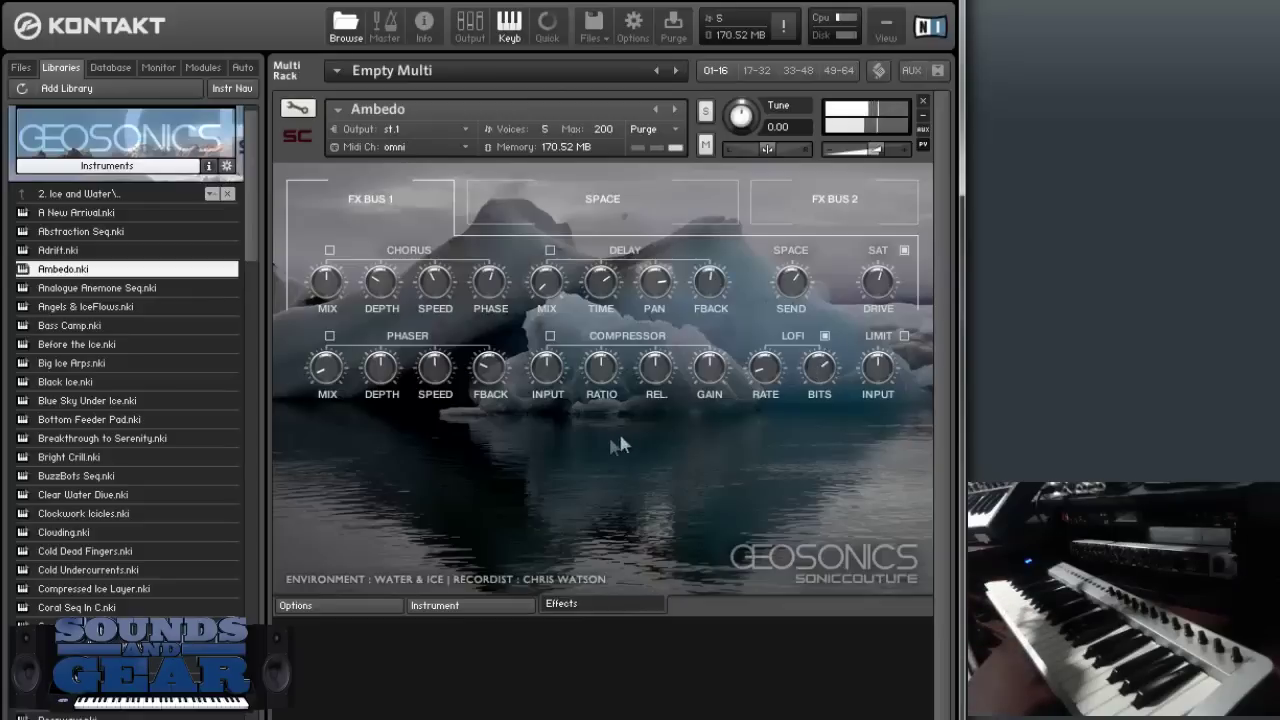
pyautogui.click(103, 553)
# Step: Load Cold Dead Fingers, Davy Jones, then Freezer into the rack, and return to the Geosonics folders
pyautogui.moveTo(103, 553); pyautogui.dragTo(437, 465)
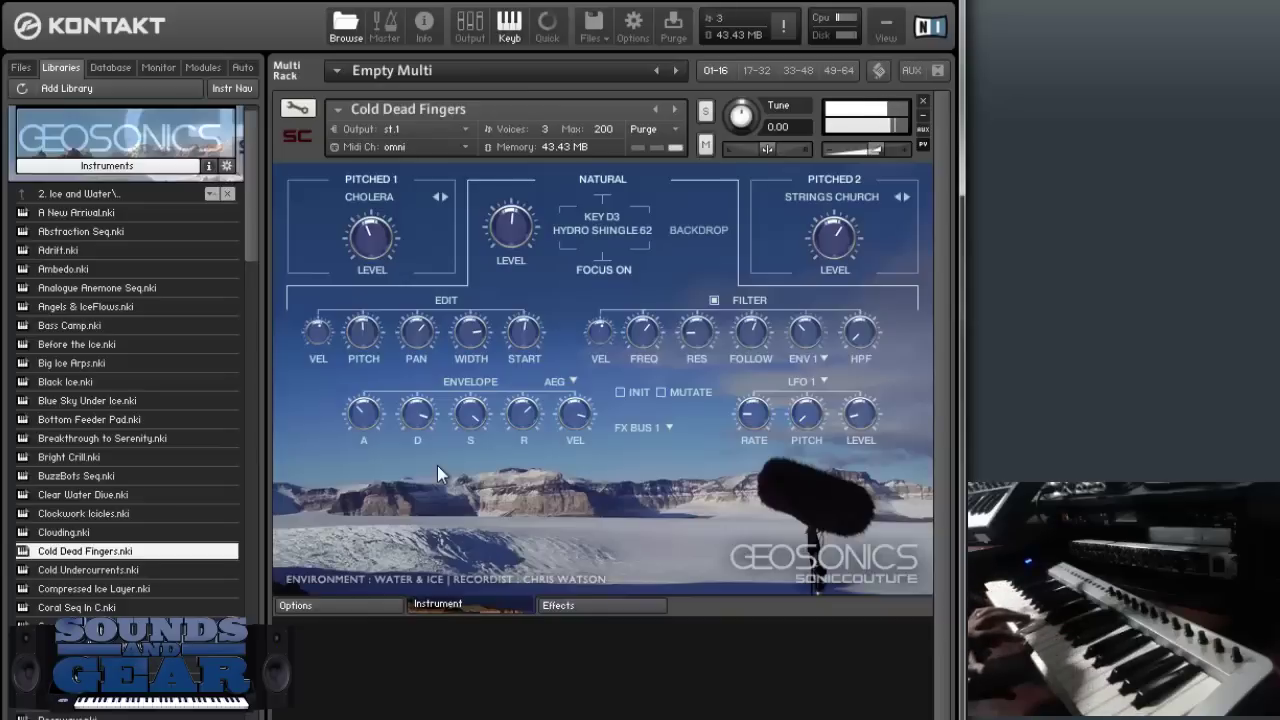
pyautogui.moveTo(85, 664); pyautogui.dragTo(565, 459)
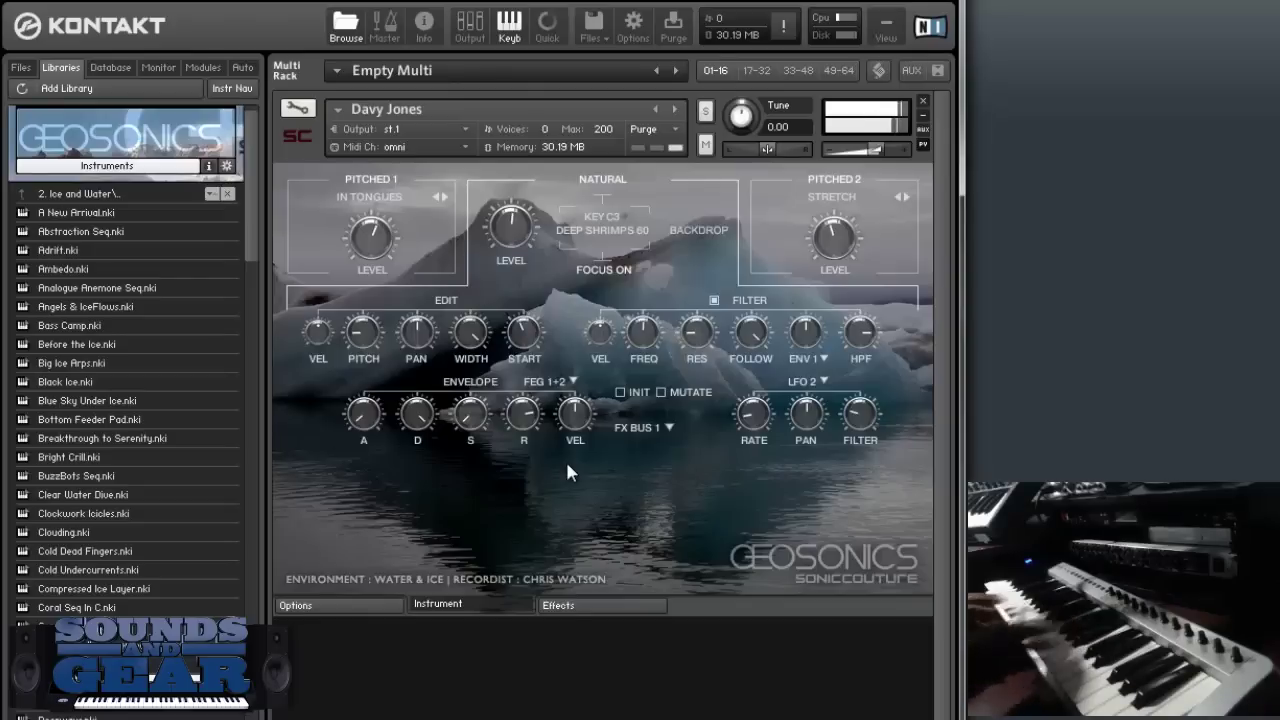
pyautogui.scroll(-5, 255, 260)
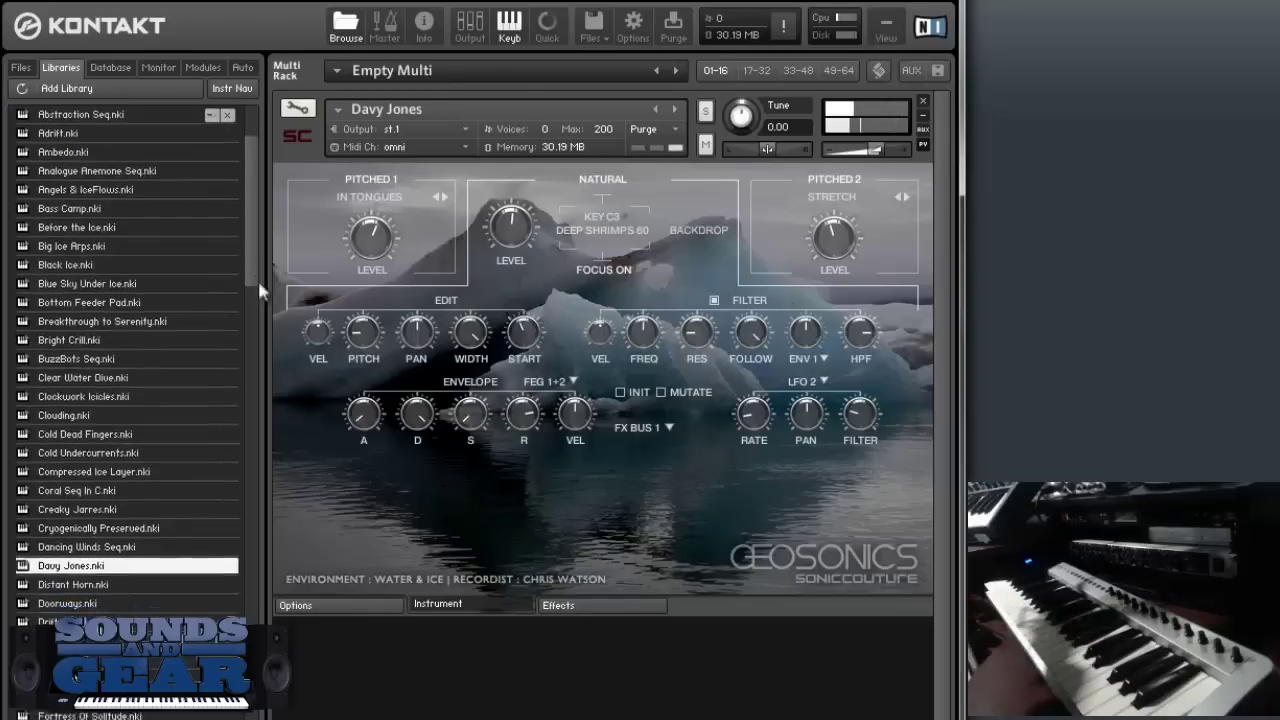
pyautogui.moveTo(100, 629); pyautogui.dragTo(484, 545)
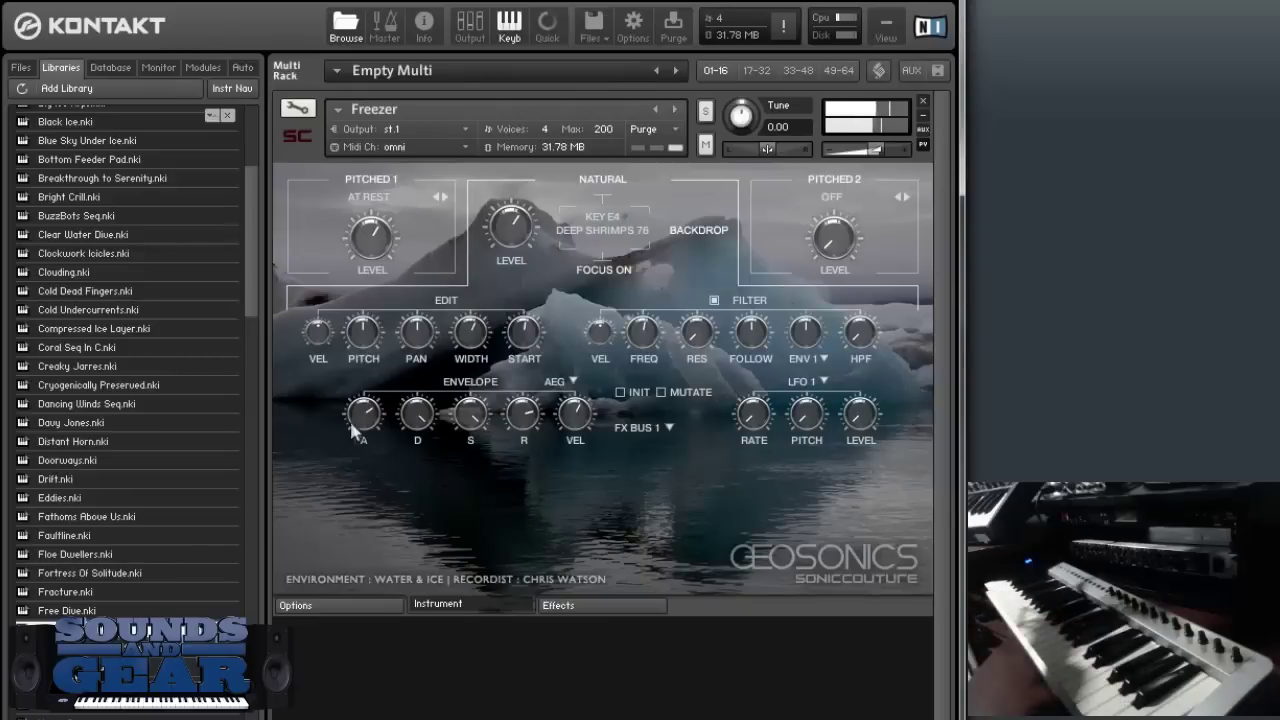
pyautogui.moveTo(260, 306); pyautogui.dragTo(236, 232)
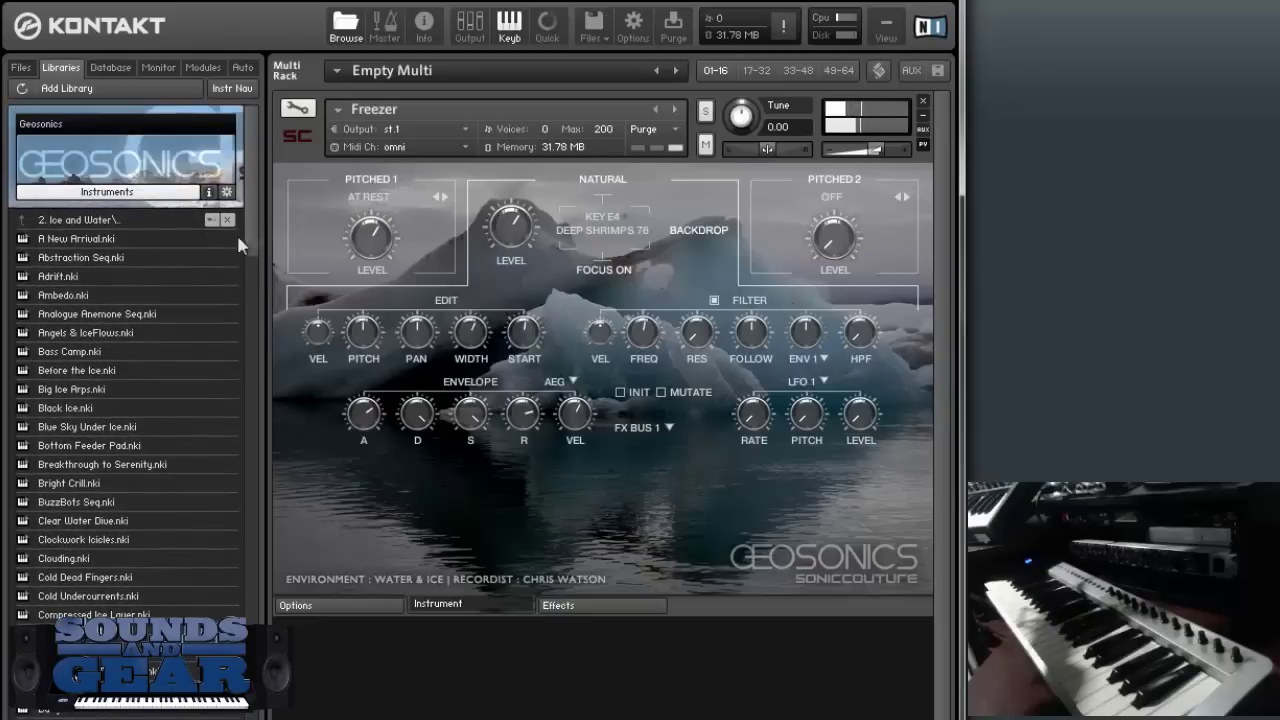
pyautogui.click(132, 219)
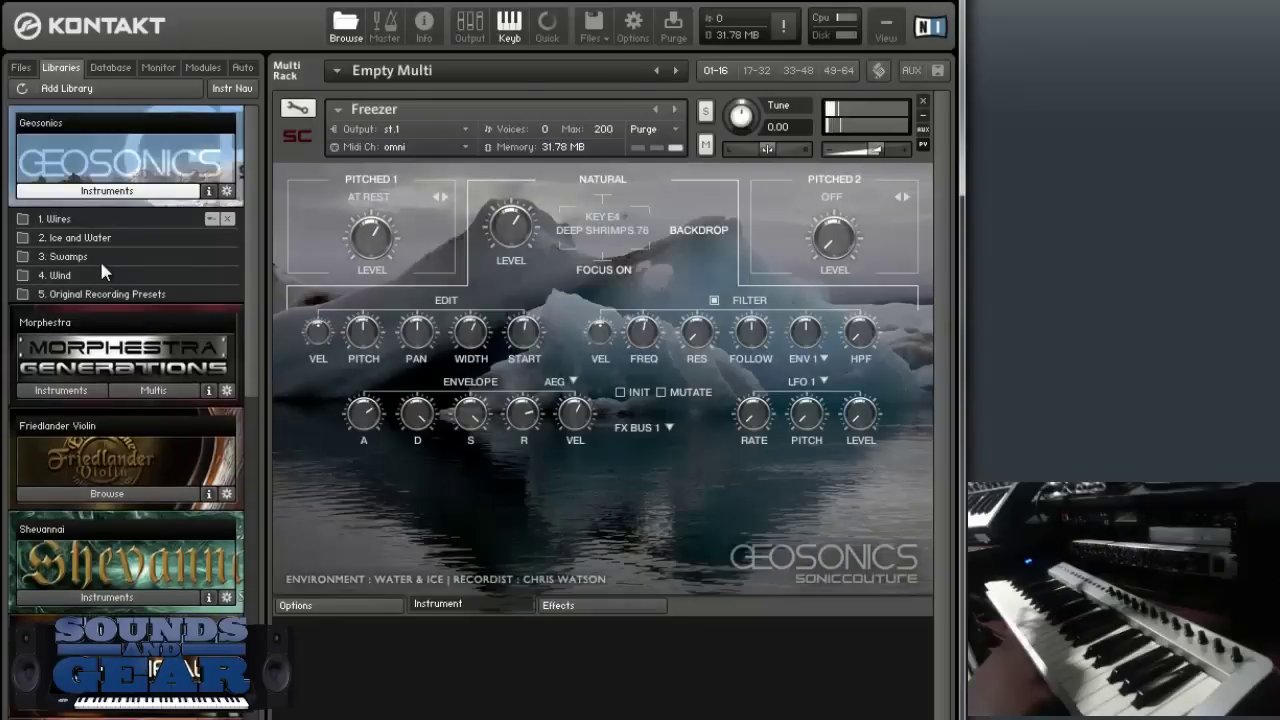
# Step: Open 3. Swamps, load Area 51.nki, then replace it with Everglade Percussion.nki
pyautogui.click(101, 258)
pyautogui.doubleClick(84, 277)
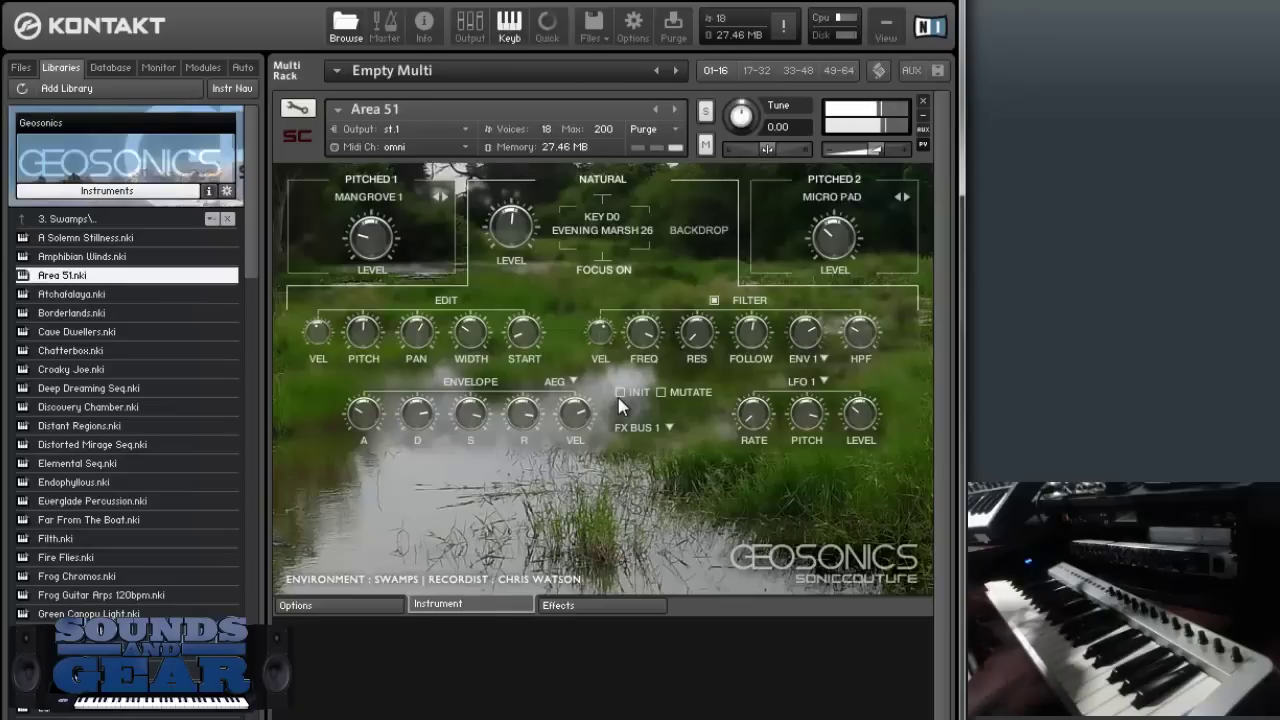
pyautogui.moveTo(90, 500); pyautogui.dragTo(497, 492)
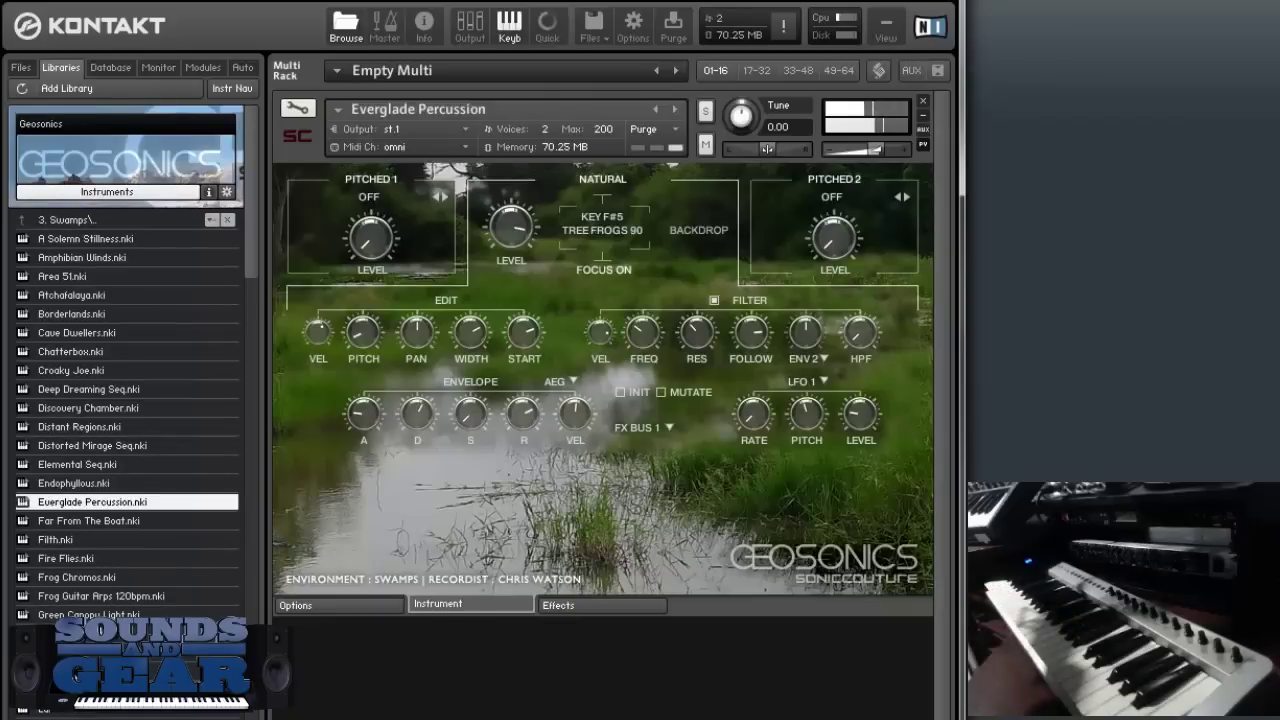
# Step: Load Leonids.nki, then Marsh Caverns.nki, then Needles.nki from the Swamps folder
pyautogui.moveTo(464, 526); pyautogui.dragTo(464, 528)
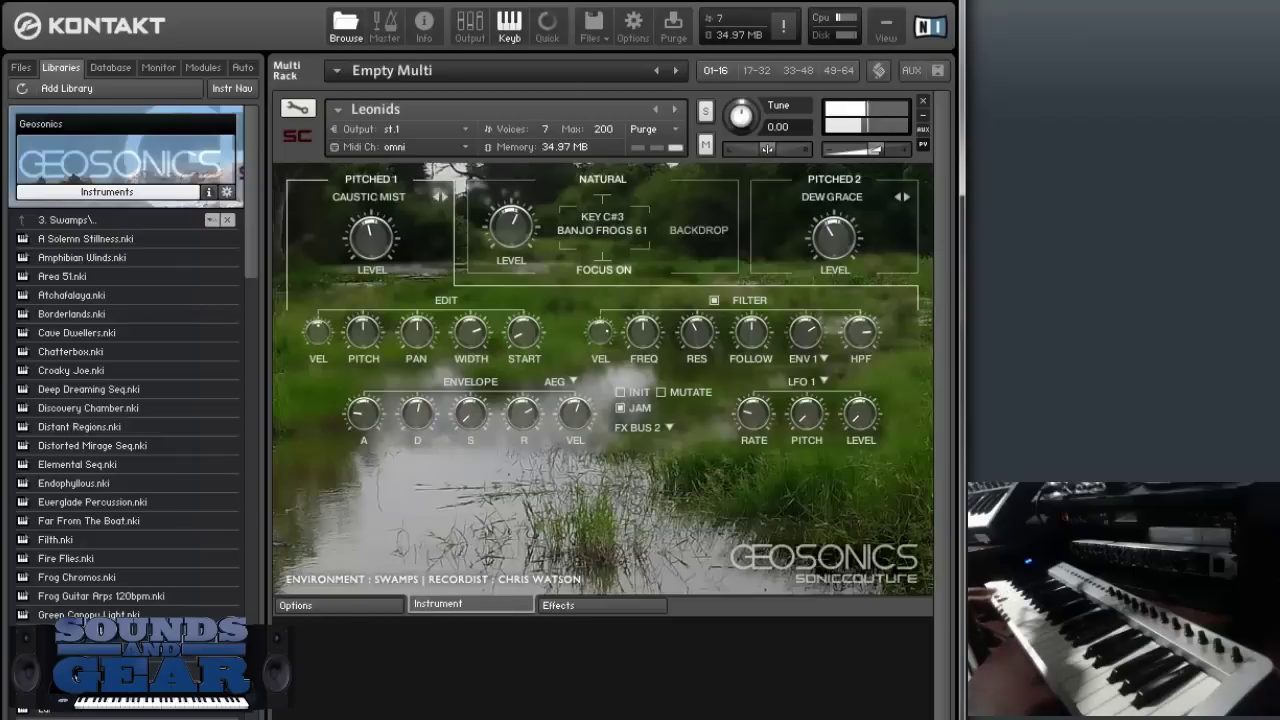
pyautogui.moveTo(416, 603); pyautogui.dragTo(510, 540)
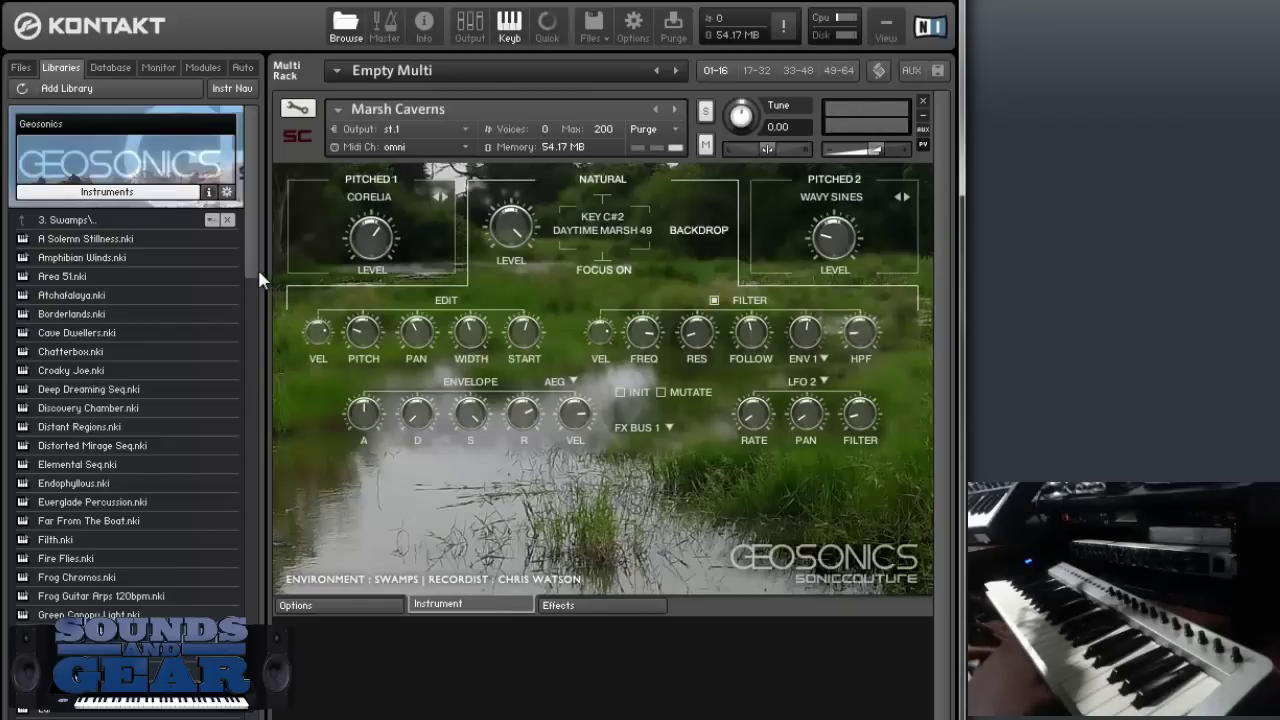
pyautogui.scroll(-3, 250, 300)
pyautogui.scroll(-6, 249, 320)
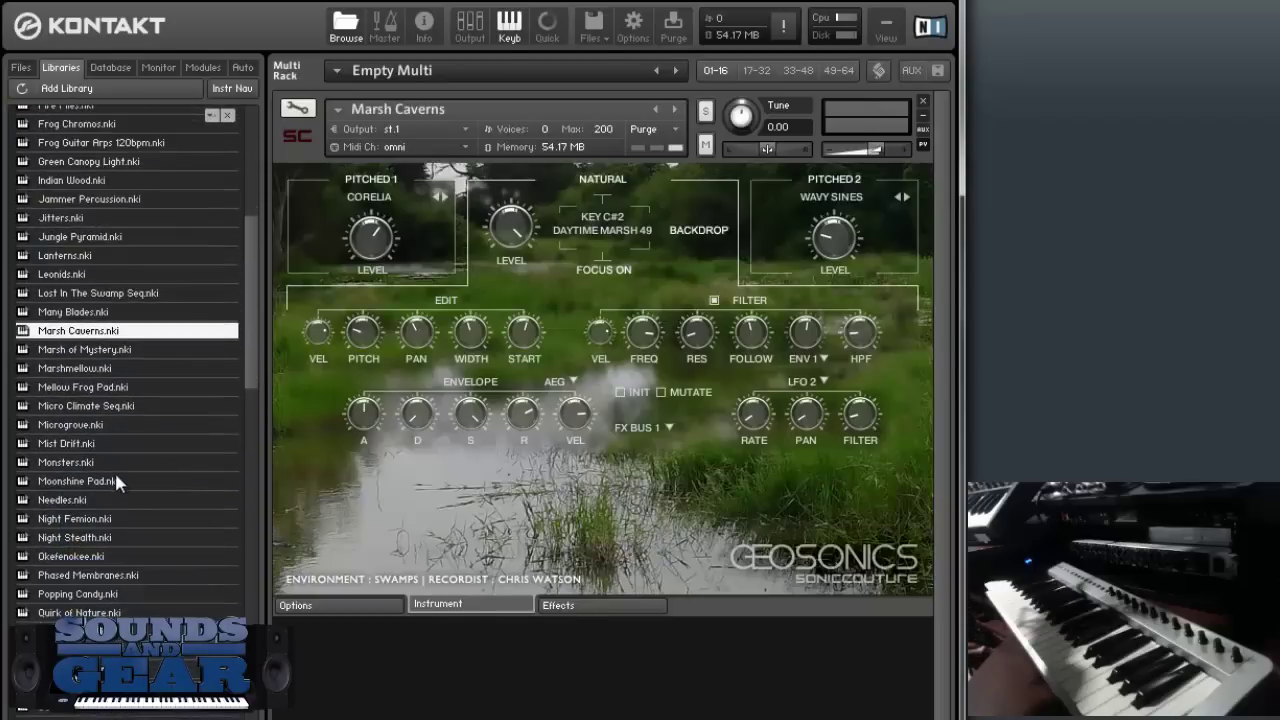
pyautogui.doubleClick(93, 502)
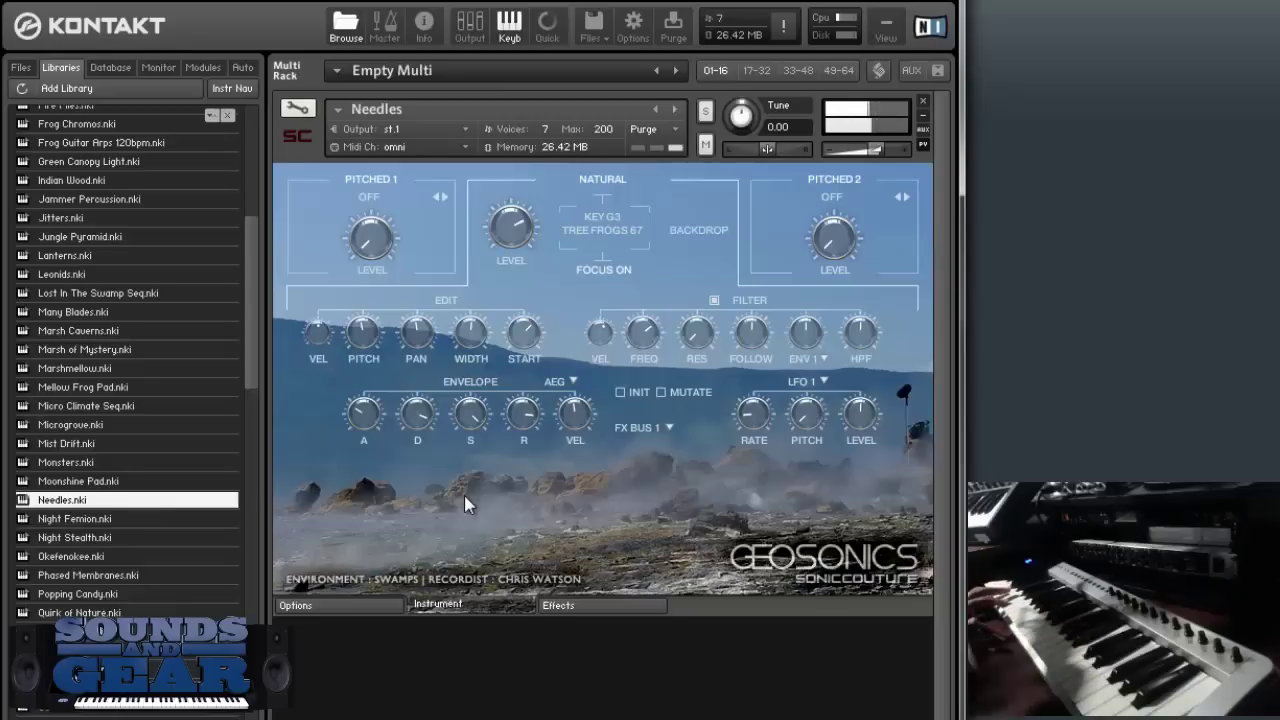
# Step: Set Needles' Pitched 1 layer to MAGMA 2 and go back up to the Geosonics folder list
pyautogui.click(366, 199)
pyautogui.moveTo(431, 276); pyautogui.dragTo(435, 480)
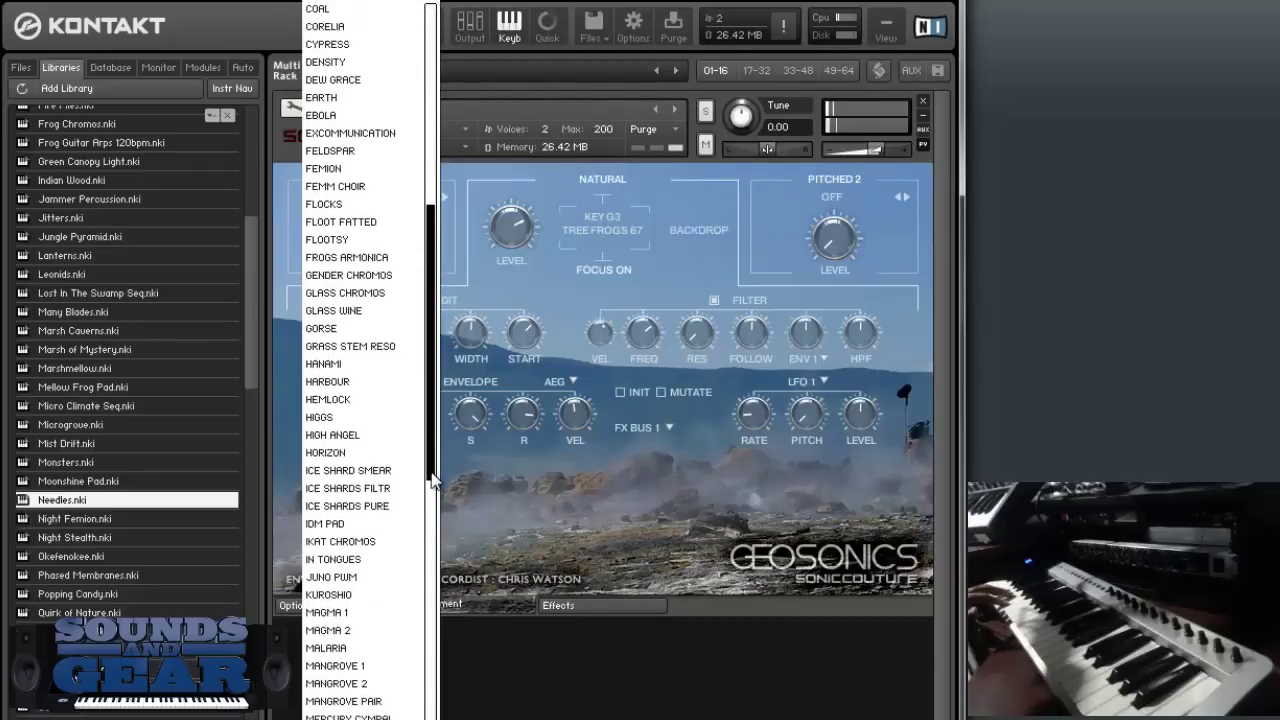
pyautogui.click(370, 630)
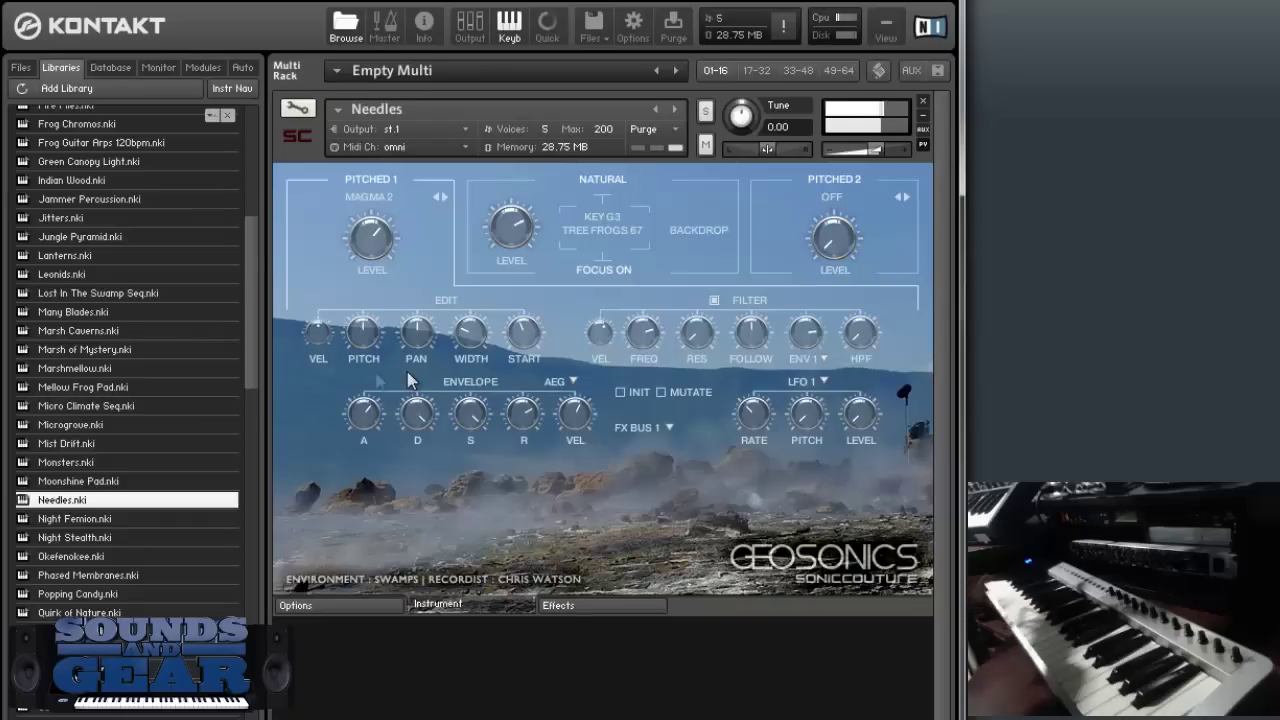
pyautogui.moveTo(256, 368); pyautogui.dragTo(259, 262)
pyautogui.click(73, 217)
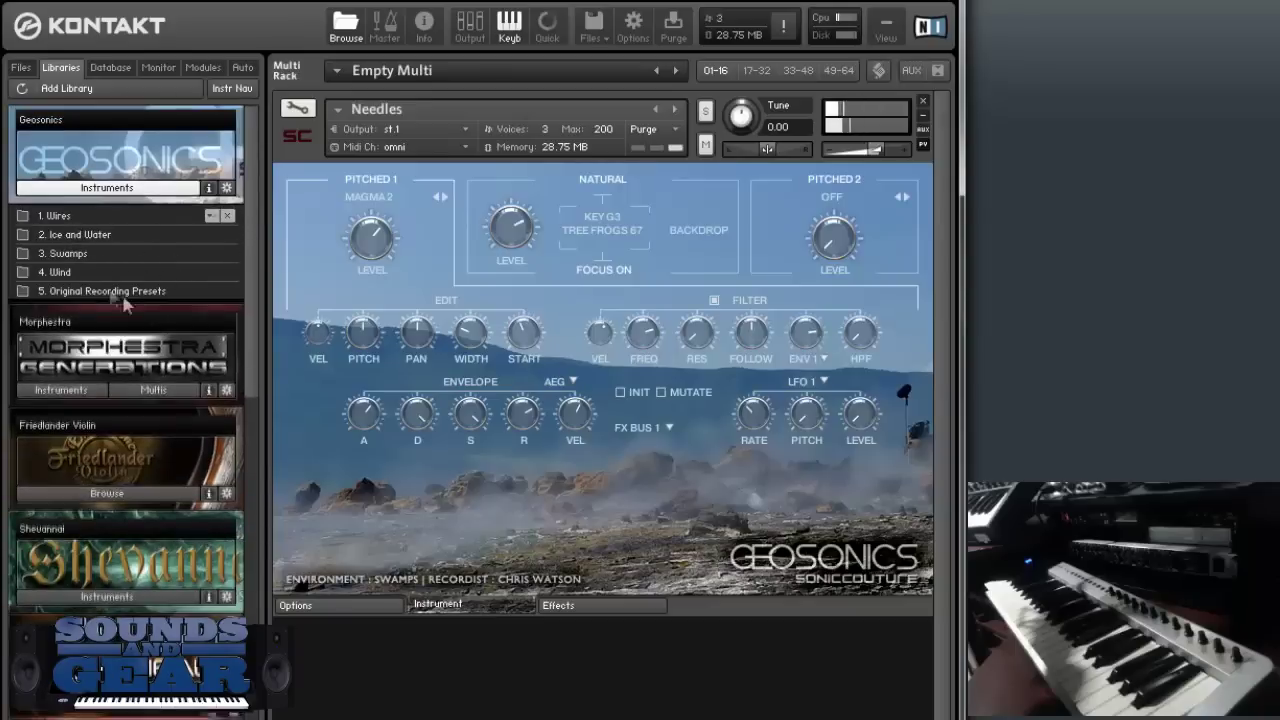
# Step: From the Wind folder, load Acacian Flute and then Chilled Pool into the rack
pyautogui.click(91, 274)
pyautogui.moveTo(100, 329); pyautogui.dragTo(620, 351)
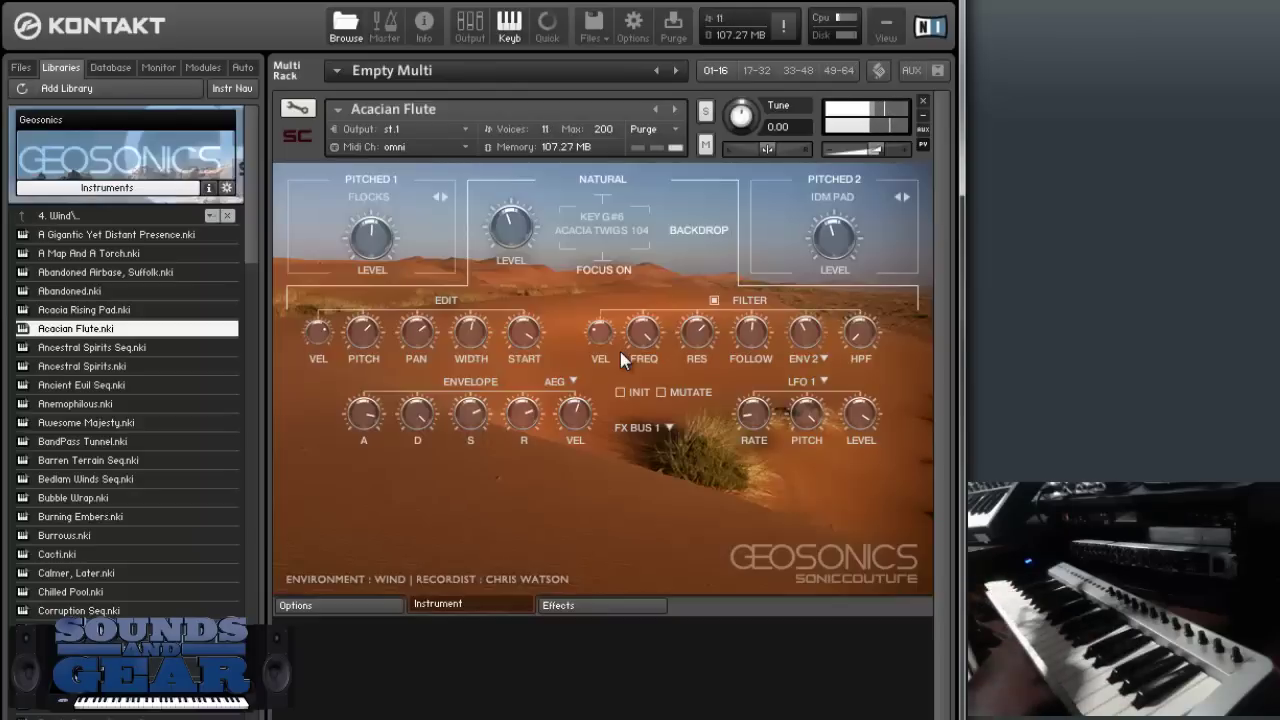
pyautogui.moveTo(88, 592); pyautogui.dragTo(561, 480)
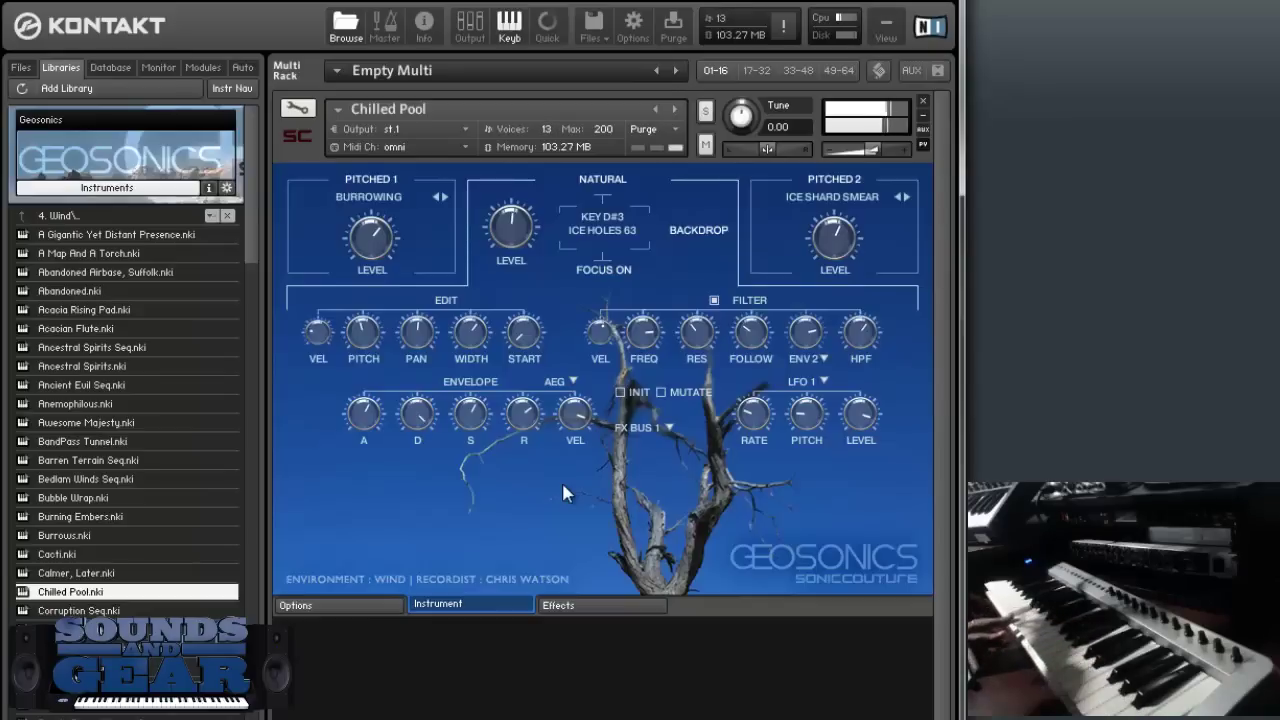
# Step: Lower Chilled Pool's filter frequency to about 795 Hz and set Pitched 1 to BAGPUSS
pyautogui.moveTo(650, 342)
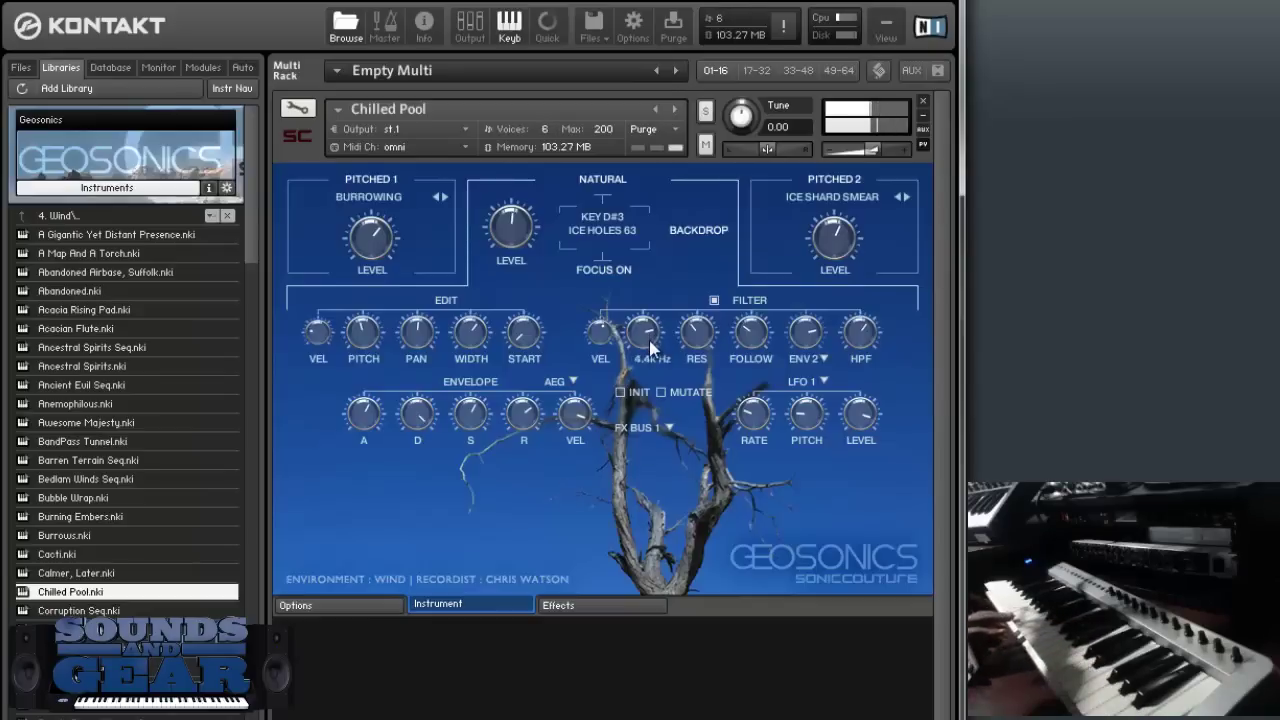
pyautogui.moveTo(650, 347); pyautogui.dragTo(652, 364)
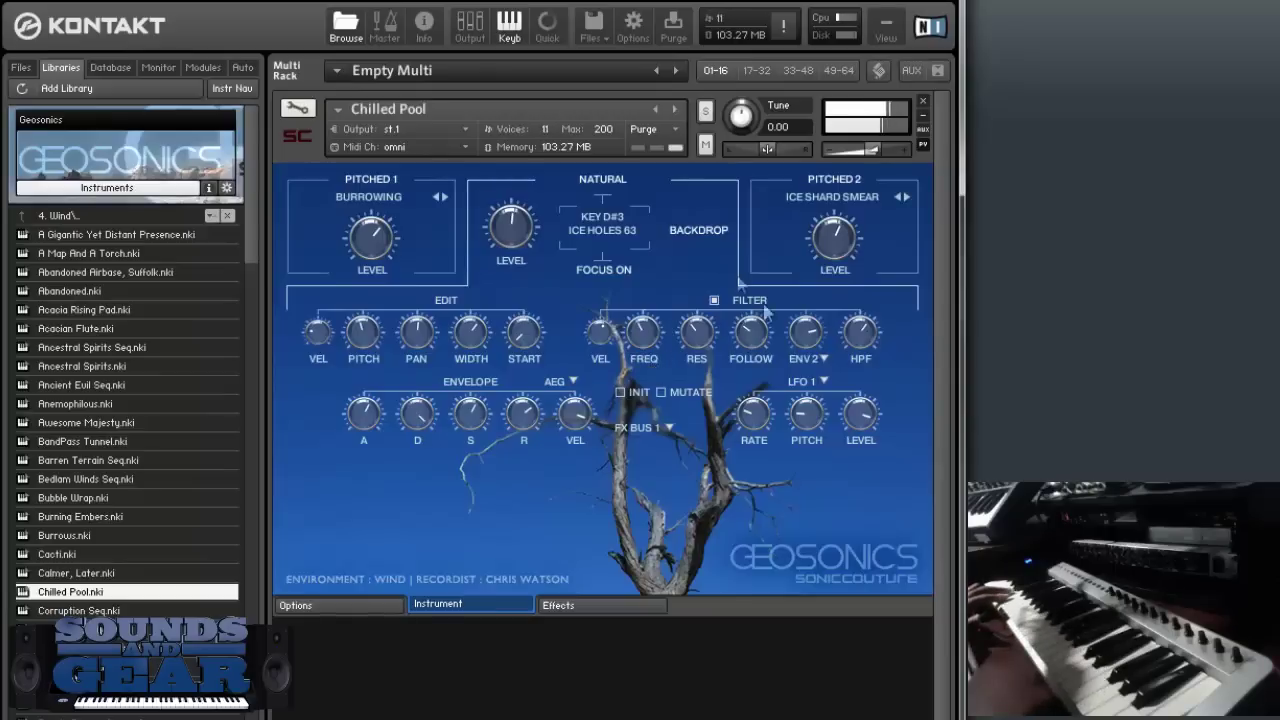
pyautogui.click(388, 205)
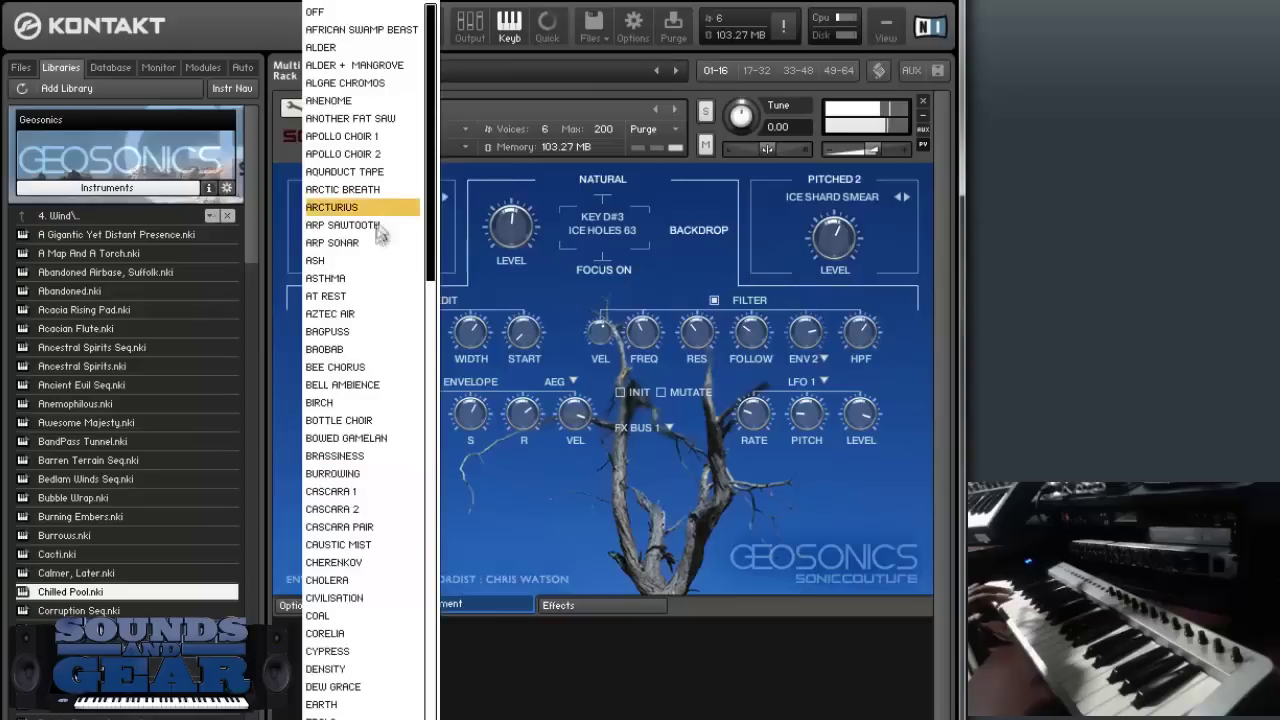
pyautogui.click(357, 333)
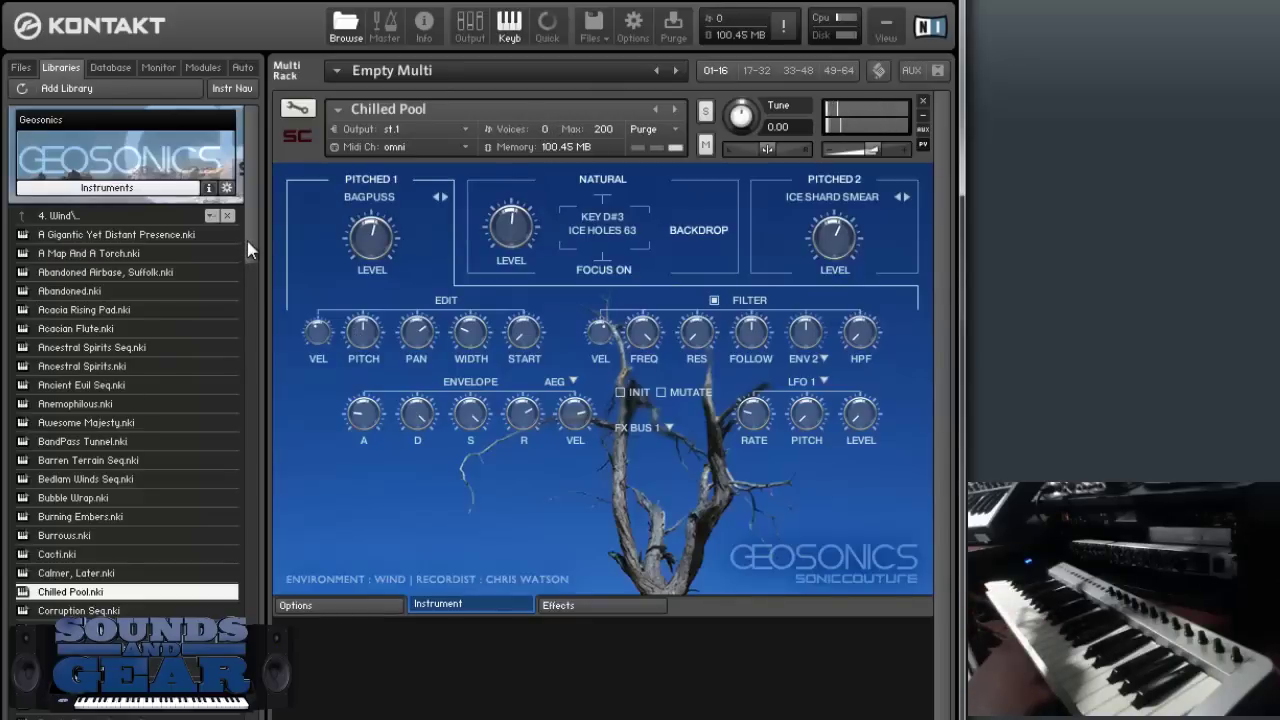
pyautogui.moveTo(248, 244); pyautogui.dragTo(247, 291)
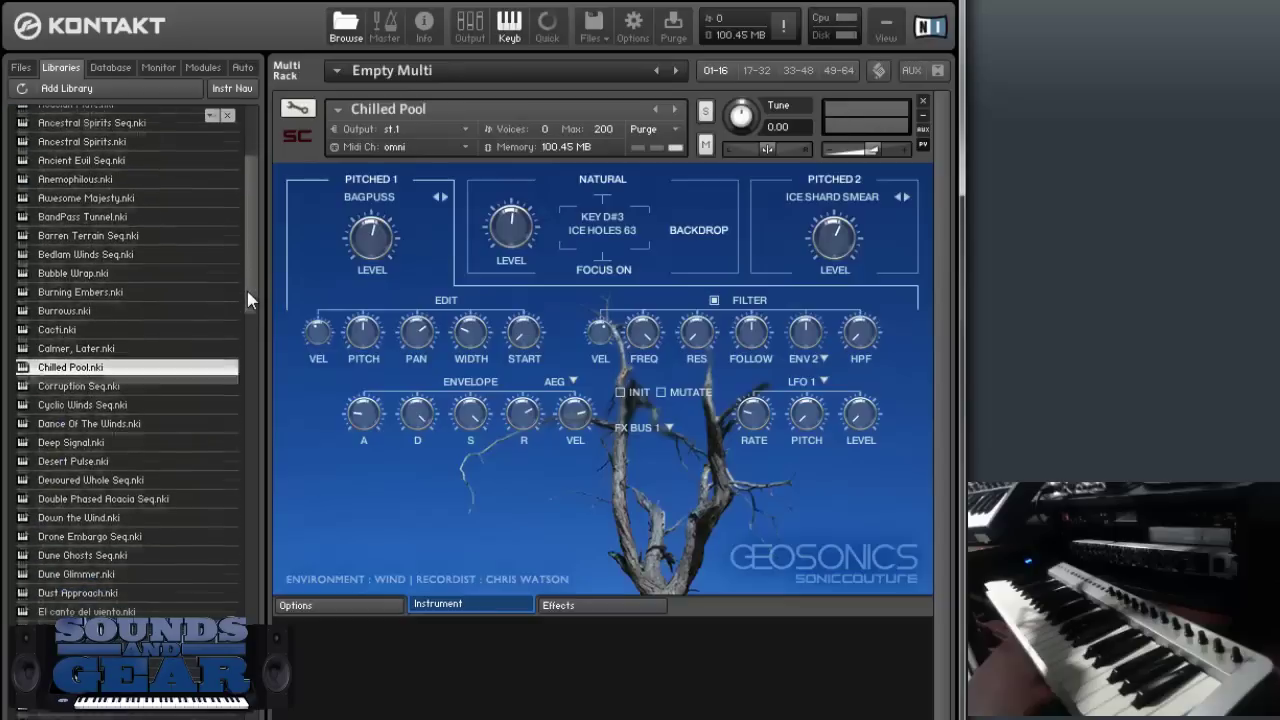
# Step: Load Desert Pulse from the Wind instruments into the rack
pyautogui.click(91, 470)
pyautogui.moveTo(91, 470); pyautogui.dragTo(479, 441)
pyautogui.moveTo(574, 461); pyautogui.dragTo(574, 462)
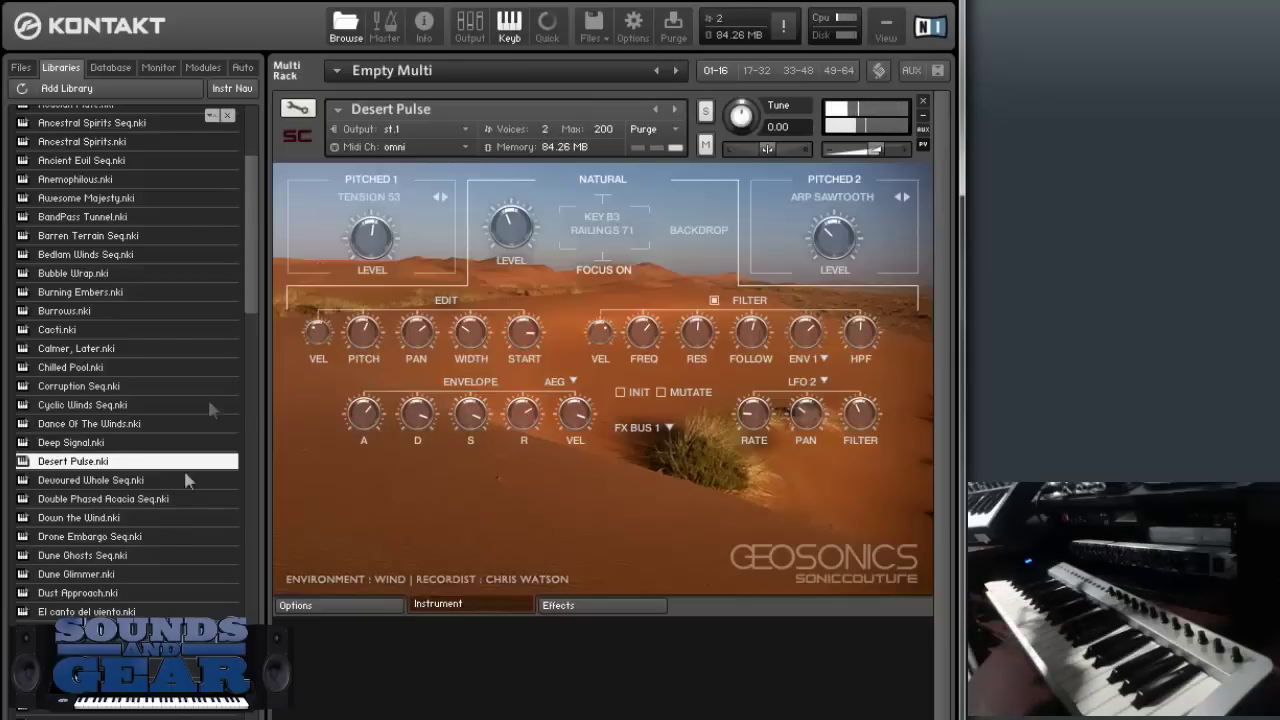
# Step: Load Gently Lapping into the rack and return to the Geosonics folders
pyautogui.moveTo(255, 299); pyautogui.dragTo(238, 358)
pyautogui.moveTo(100, 492); pyautogui.dragTo(510, 428)
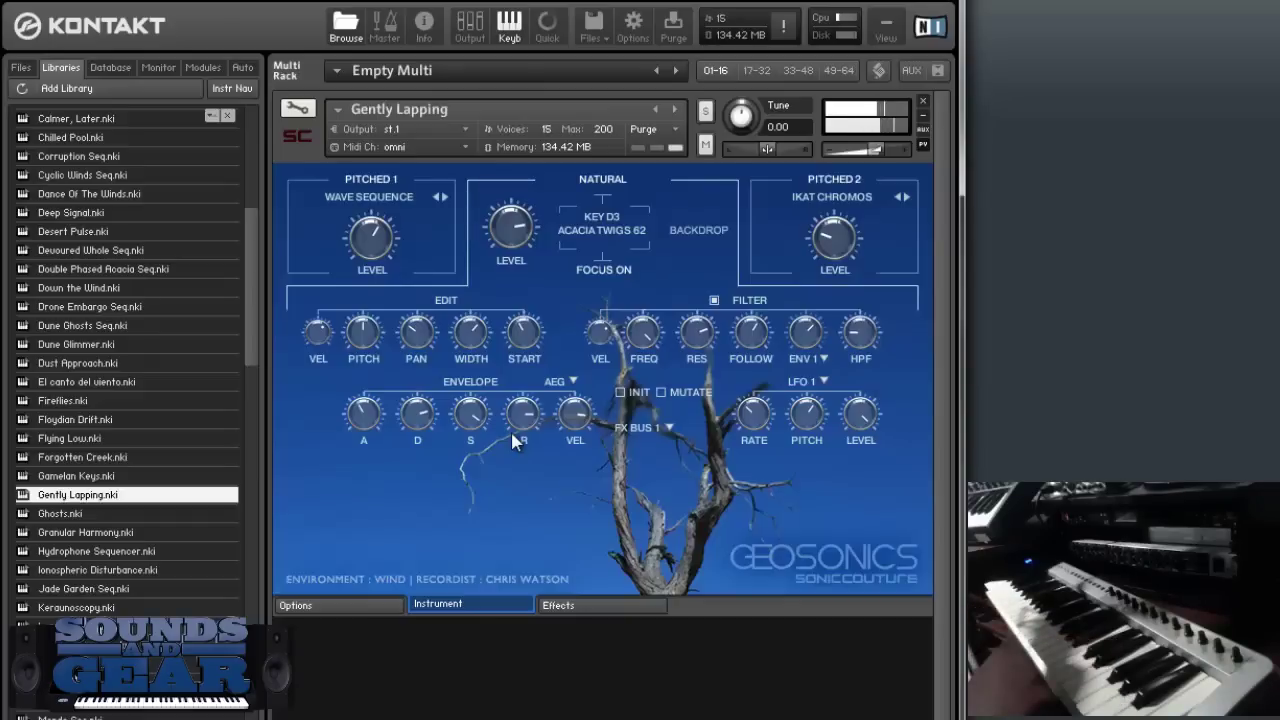
pyautogui.moveTo(256, 330); pyautogui.dragTo(253, 224)
pyautogui.click(87, 220)
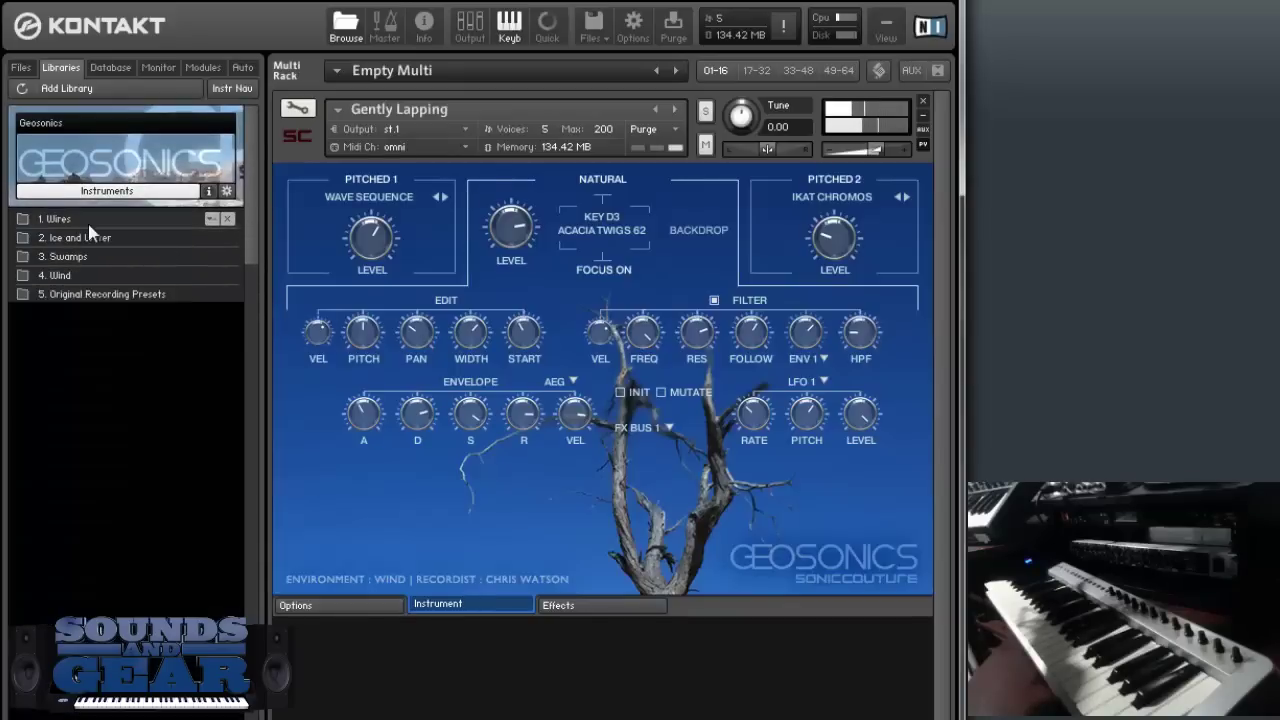
# Step: Load Bats and Frogs from Original Recording Presets > Swamps
pyautogui.click(126, 289)
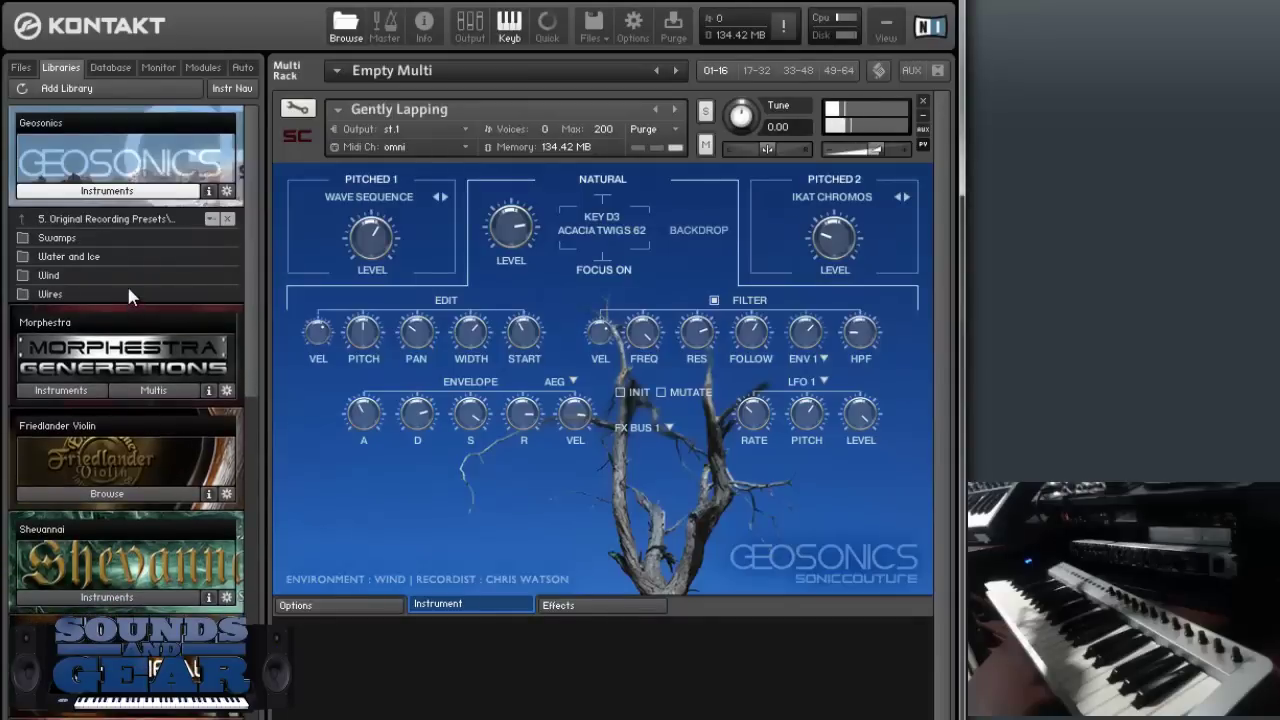
pyautogui.click(107, 238)
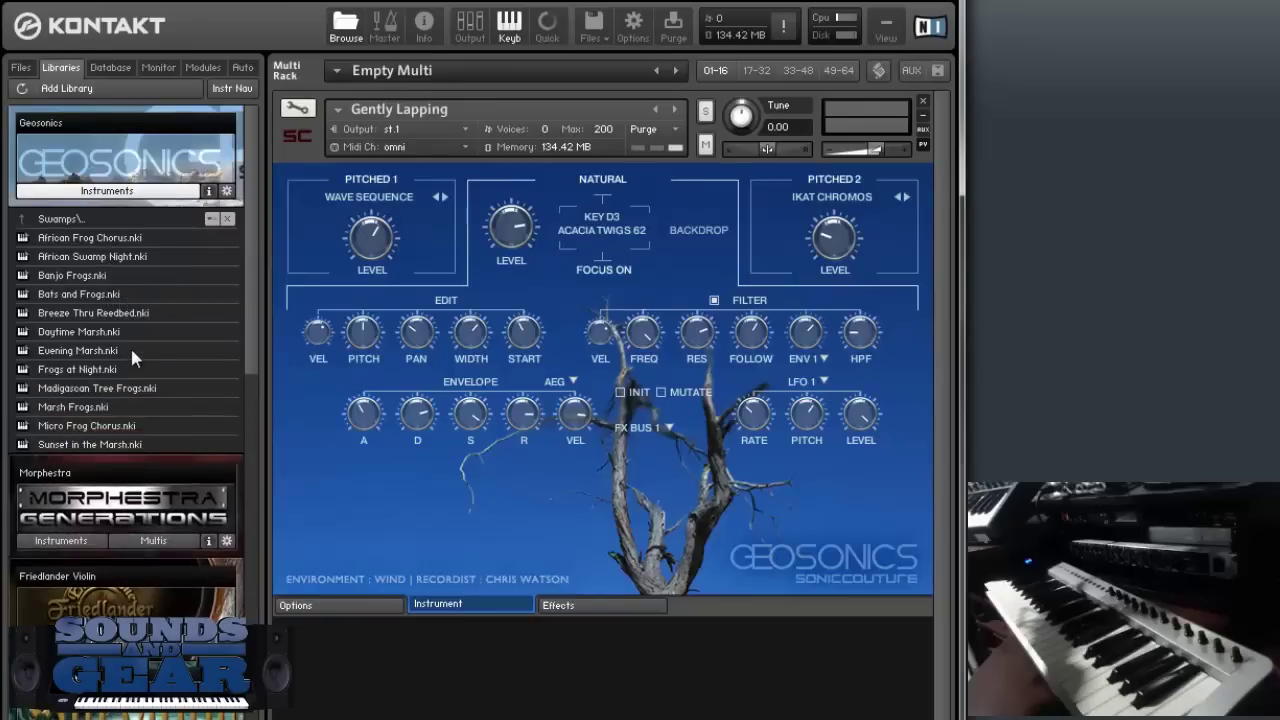
pyautogui.moveTo(100, 296); pyautogui.dragTo(529, 334)
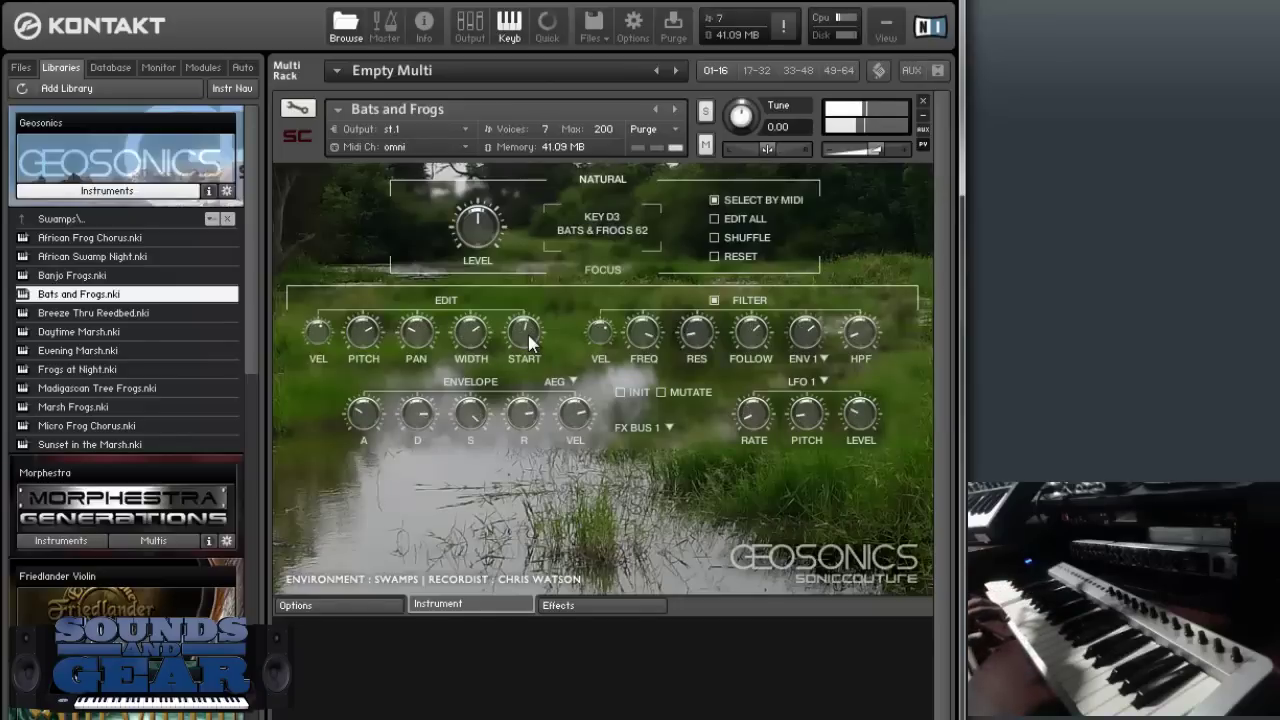
# Step: Turn on Focus and set Pitched 1 to ARCTIC BREATH at -1.0 dB
pyautogui.click(600, 276)
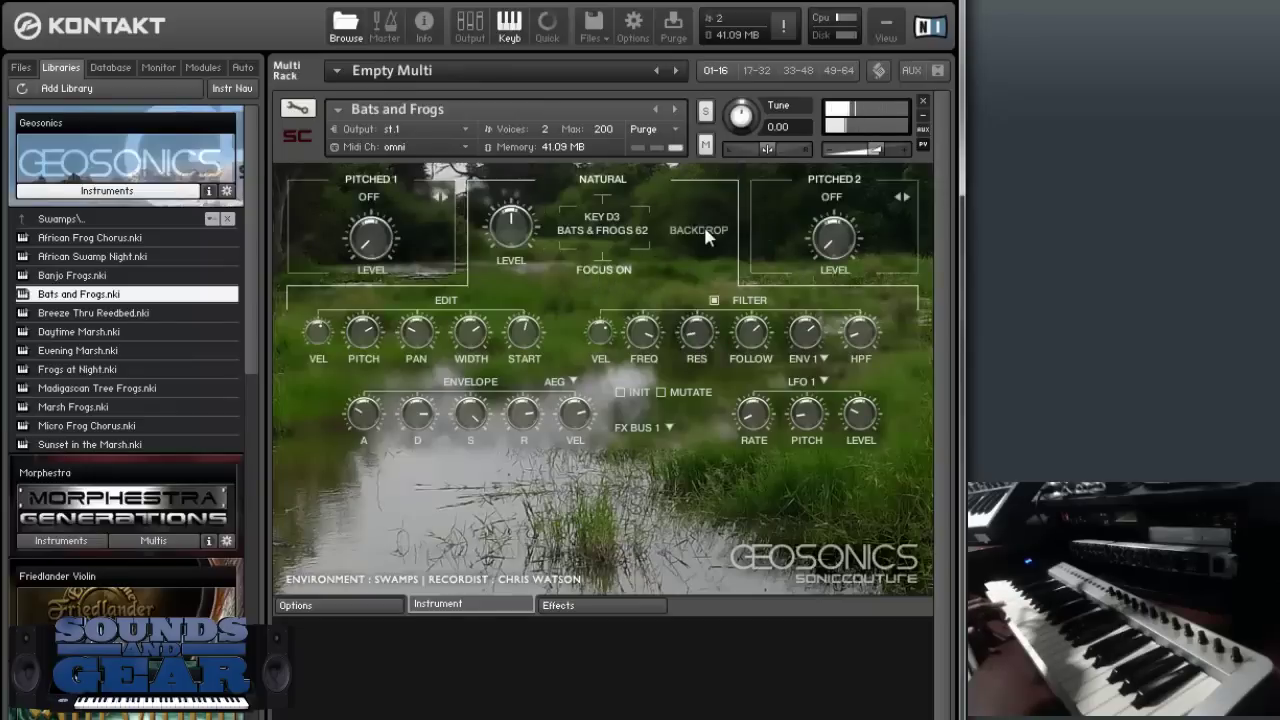
pyautogui.click(378, 203)
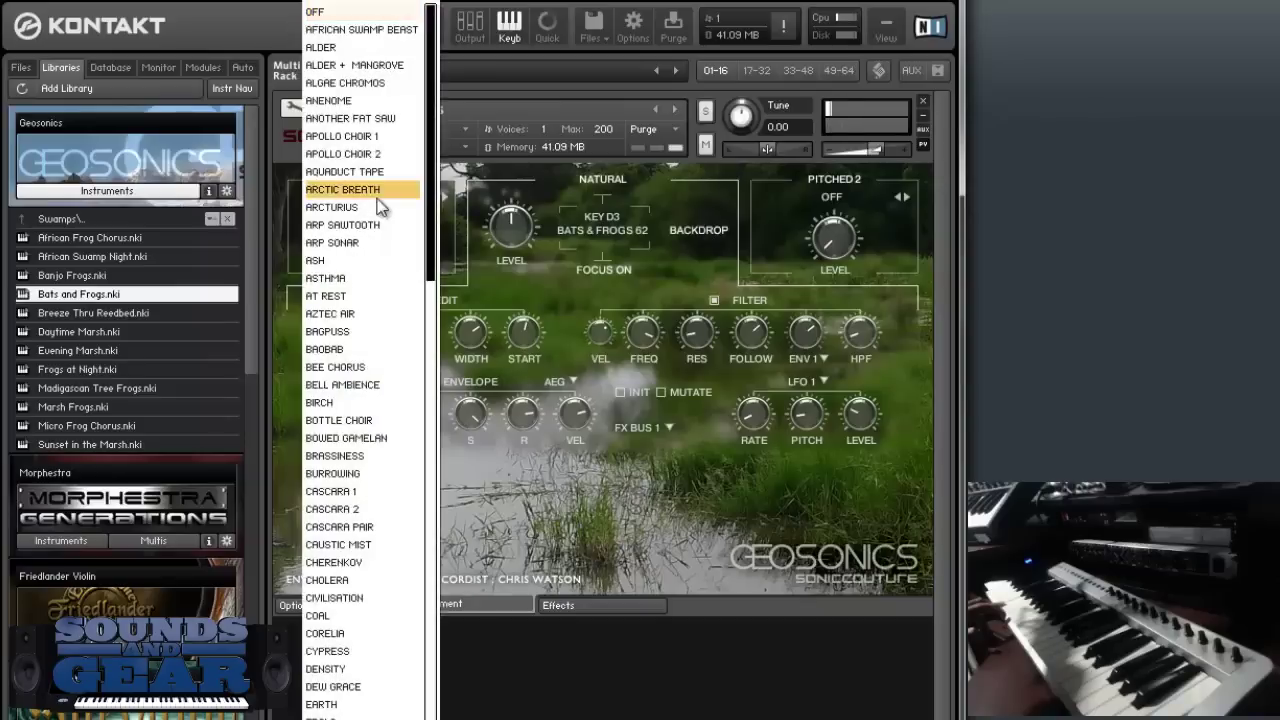
pyautogui.click(382, 190)
pyautogui.moveTo(379, 236); pyautogui.dragTo(379, 246)
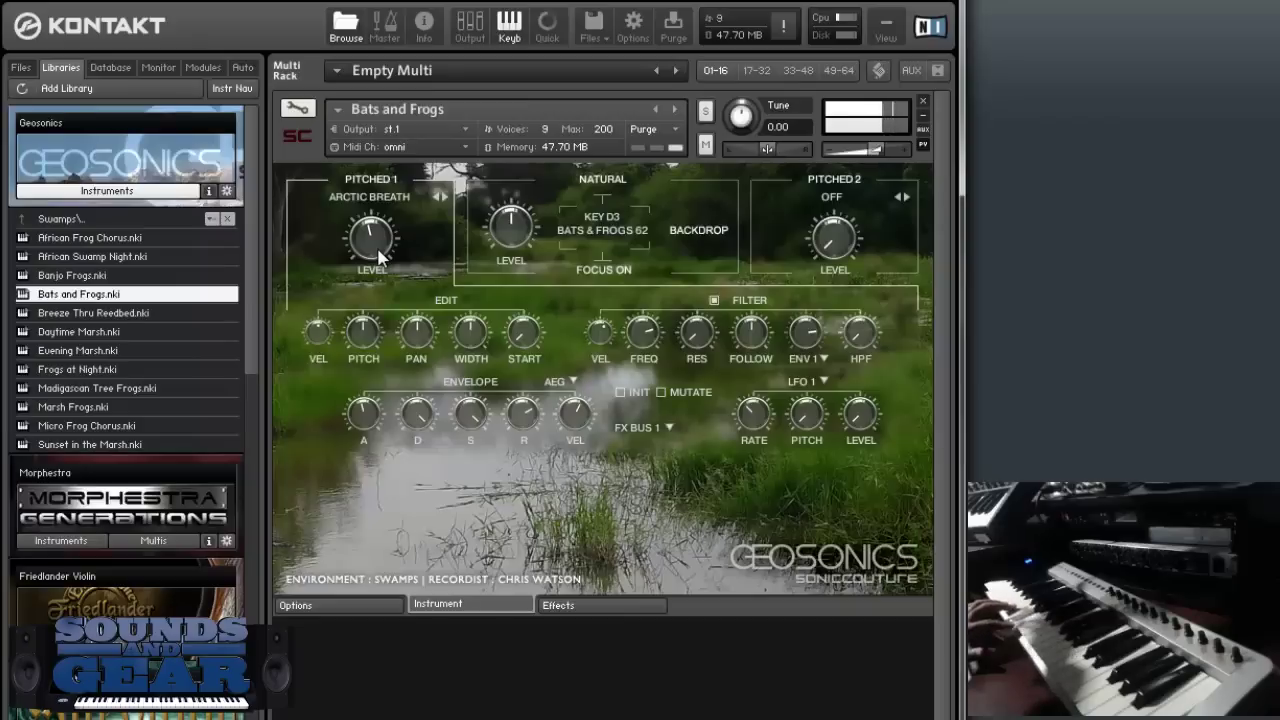
# Step: Set Pitched 2 to APOLLO CHOIR 2 and go back up to the preset folders
pyautogui.click(843, 199)
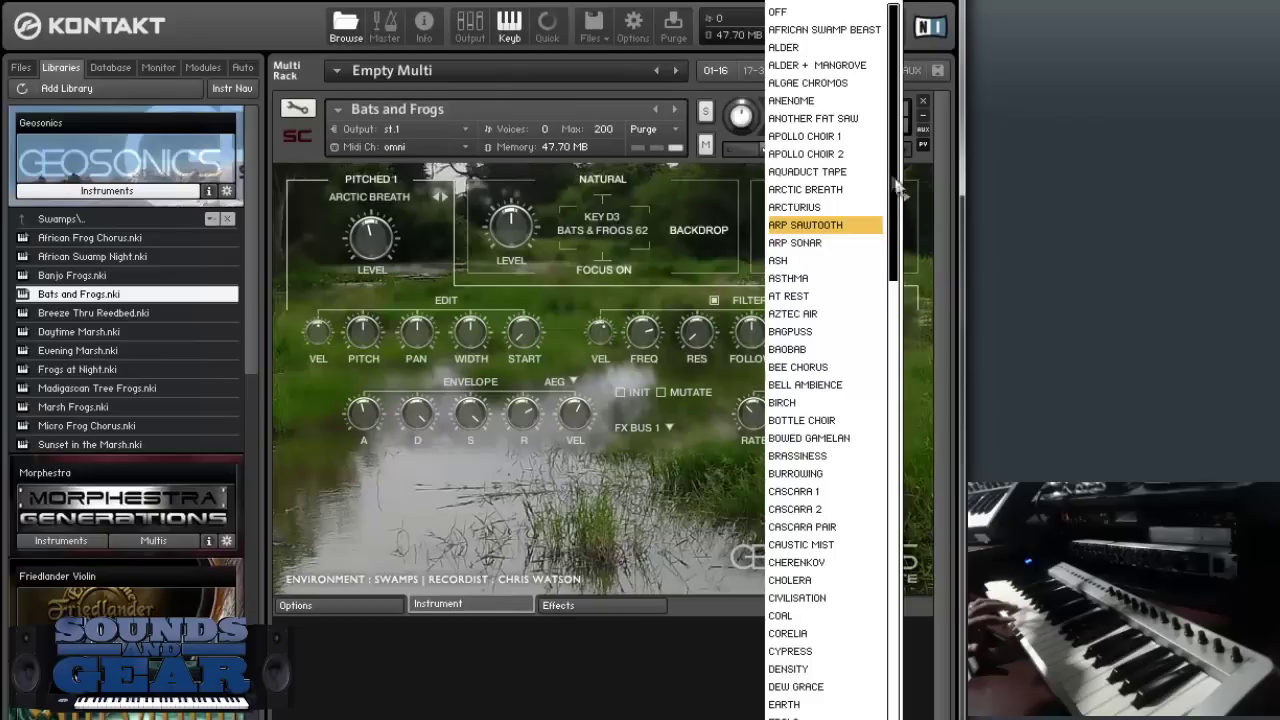
pyautogui.click(852, 154)
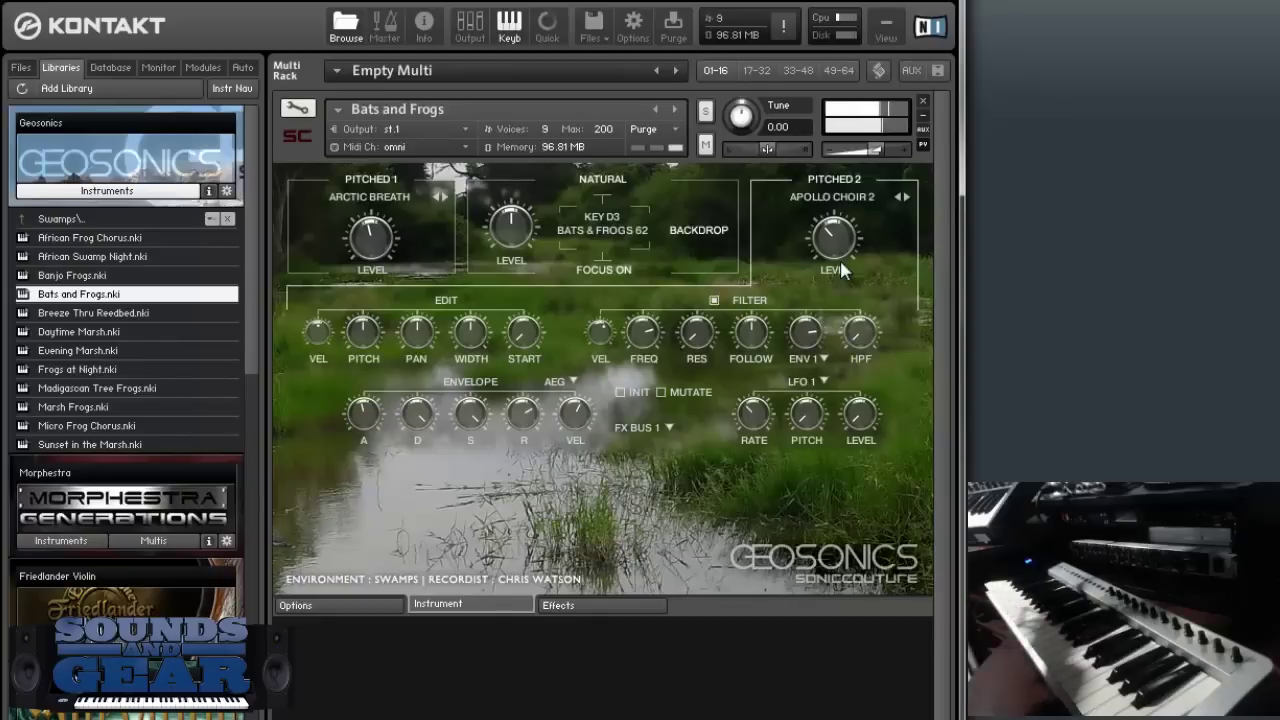
pyautogui.click(88, 220)
# Step: Load Pancake Ice from the Water and Ice folder and reveal its pitched layers
pyautogui.click(98, 254)
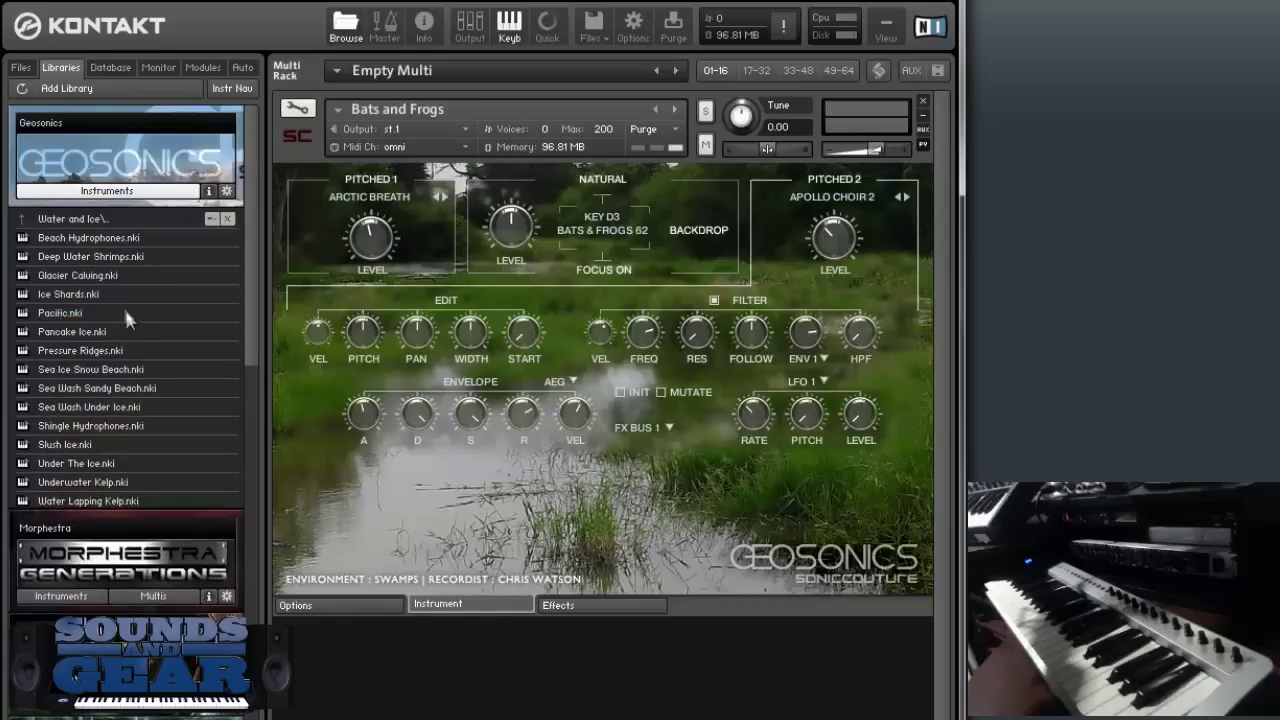
pyautogui.moveTo(82, 334); pyautogui.dragTo(461, 350)
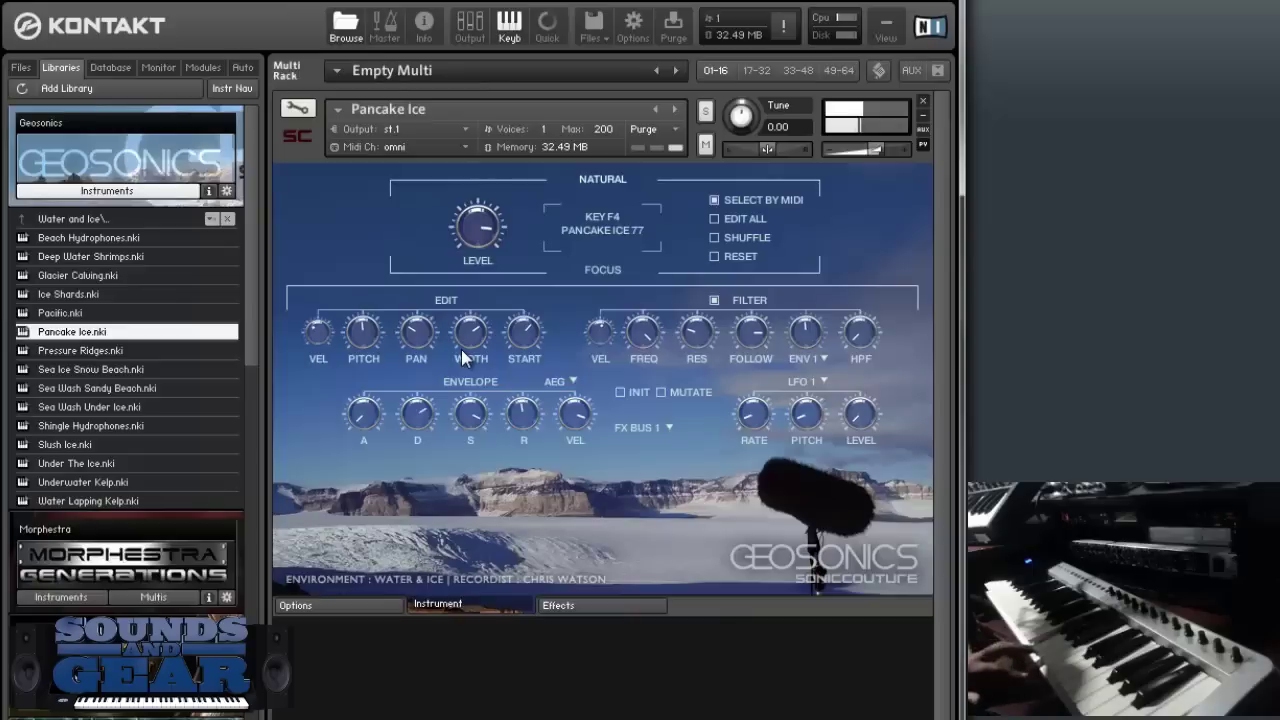
pyautogui.click(605, 272)
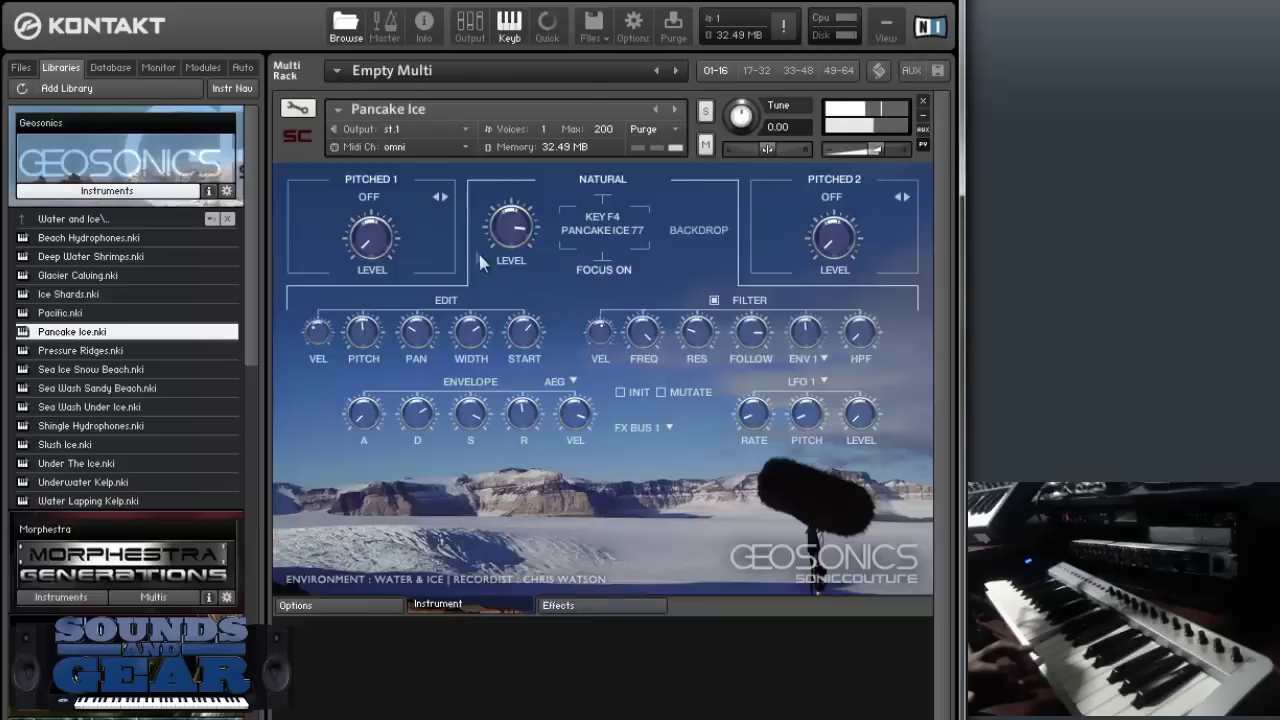
# Step: Set Pitched 1 to SEA ORCHESTRA, turn its level down slightly, and return to the preset folders
pyautogui.click(369, 197)
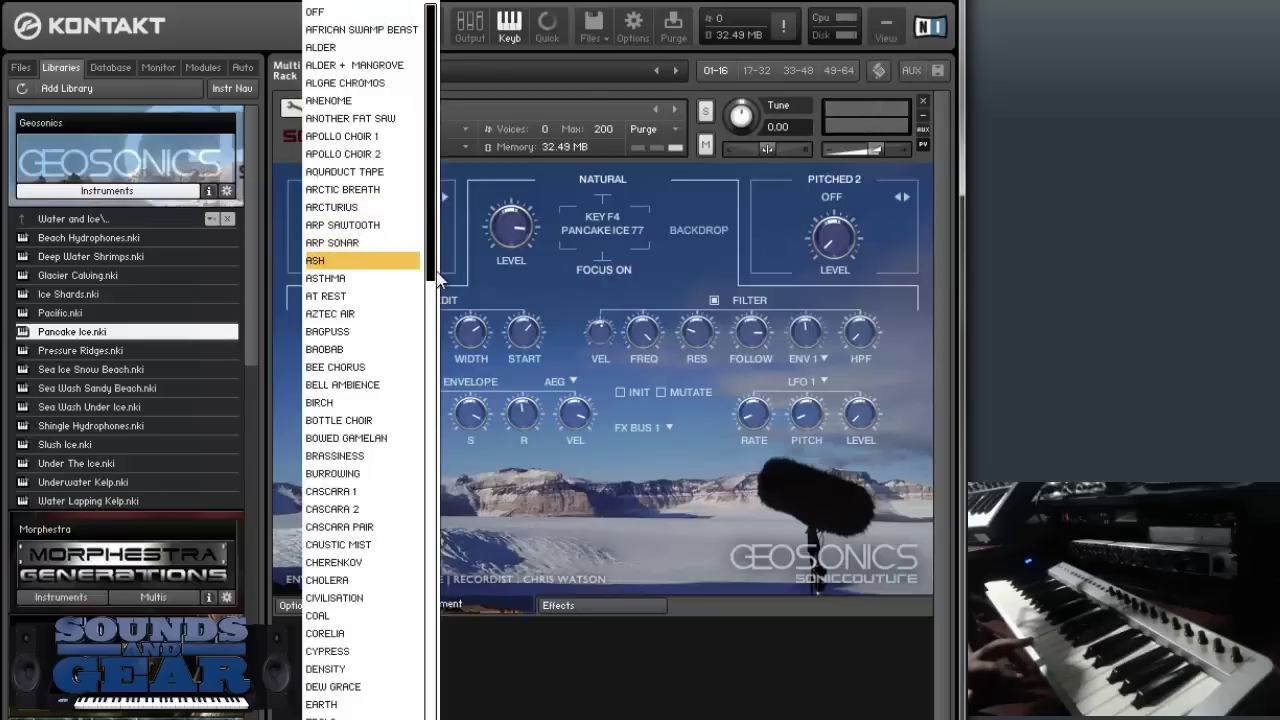
pyautogui.moveTo(433, 278); pyautogui.dragTo(430, 716)
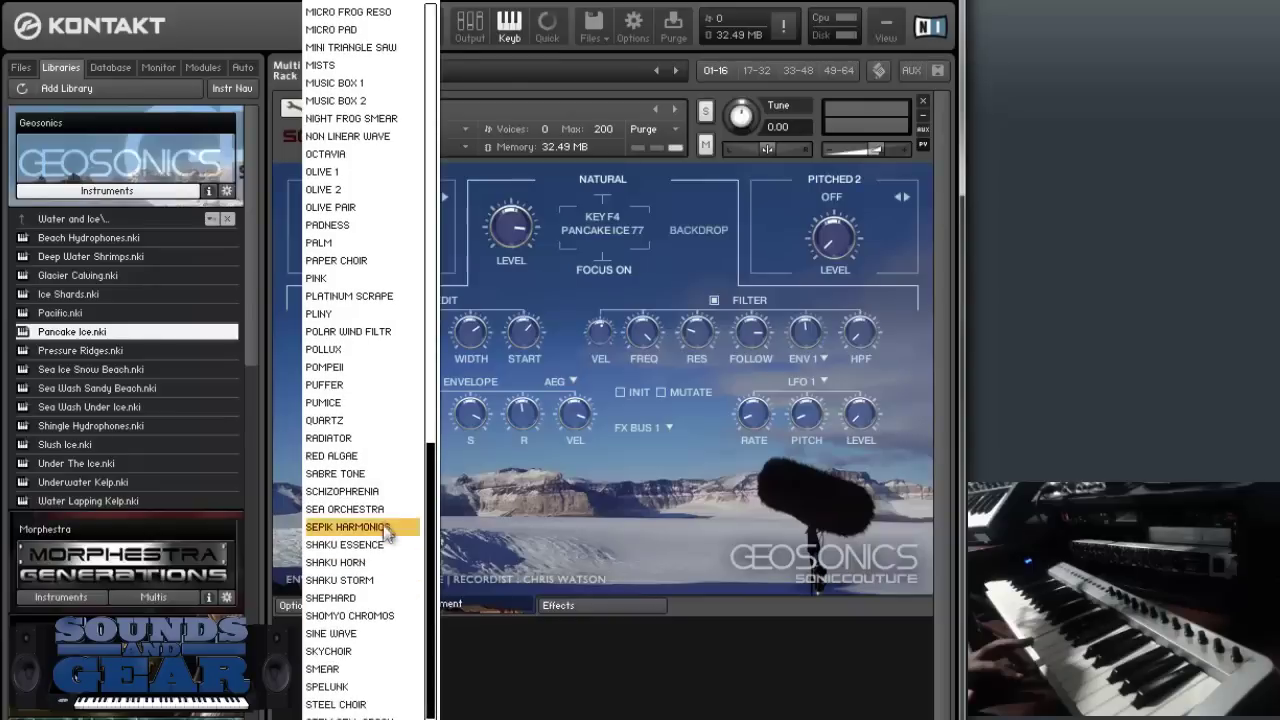
pyautogui.click(383, 510)
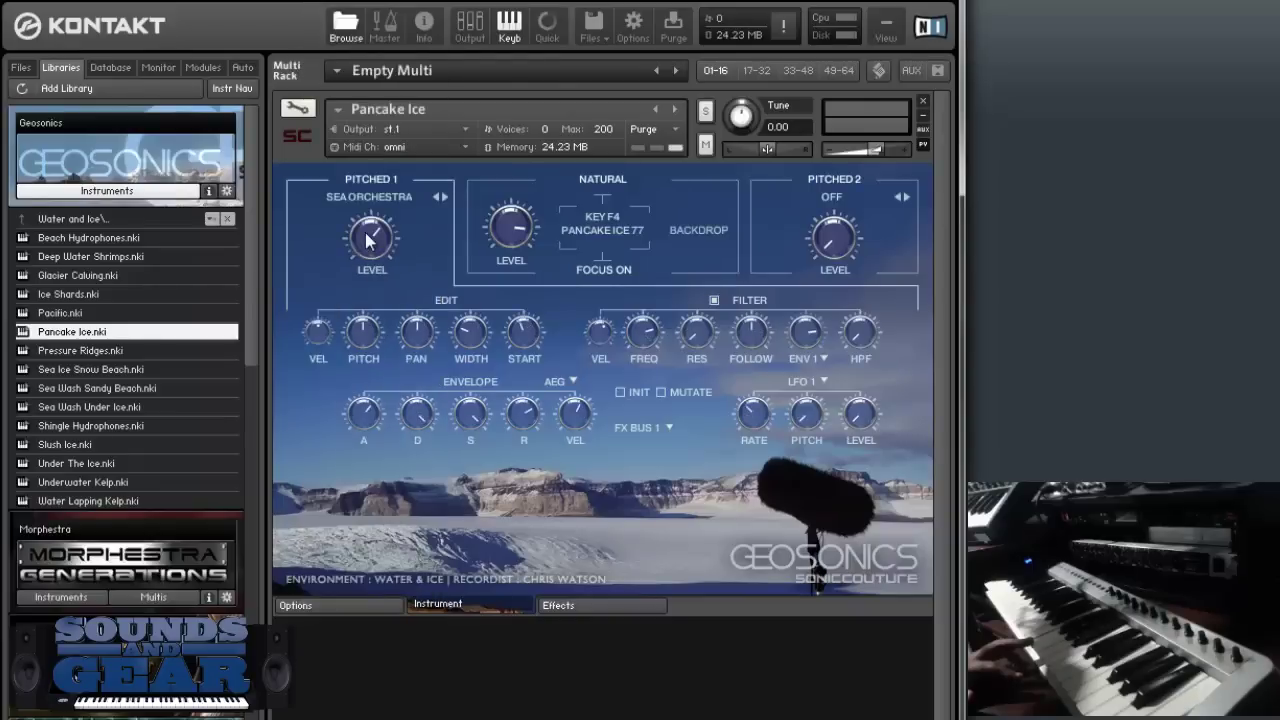
pyautogui.moveTo(370, 243); pyautogui.dragTo(370, 255)
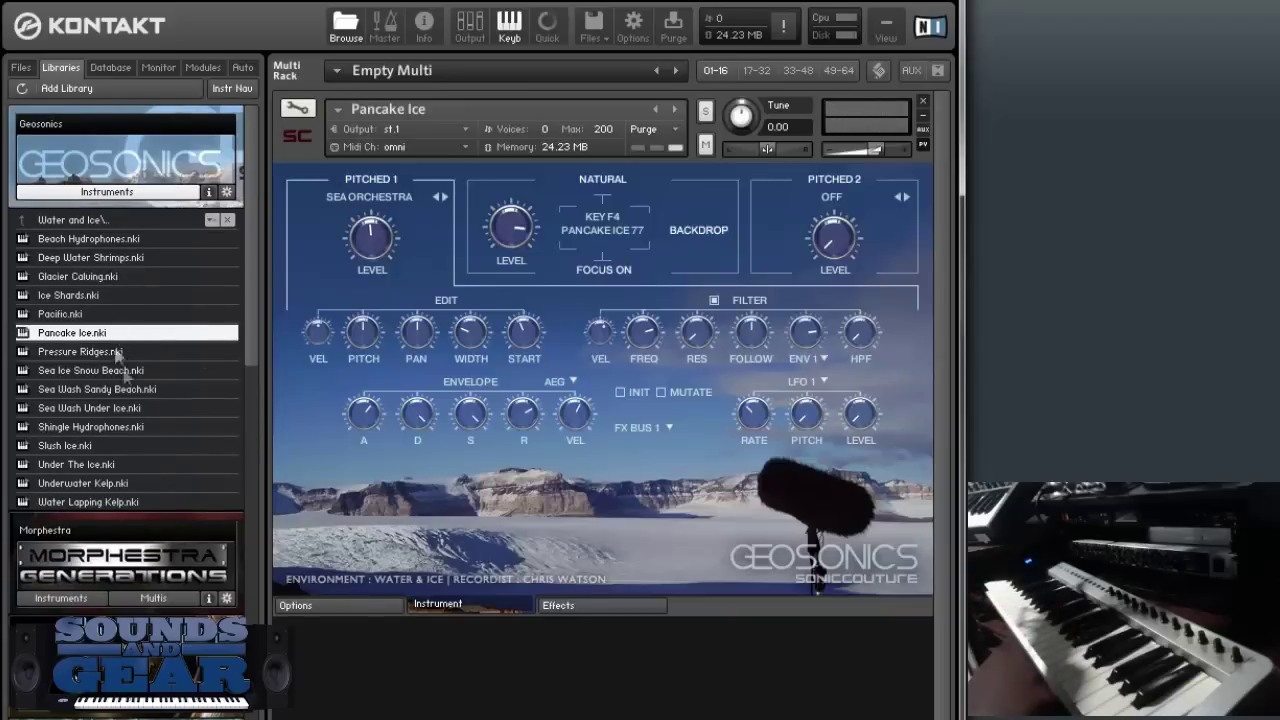
pyautogui.click(96, 222)
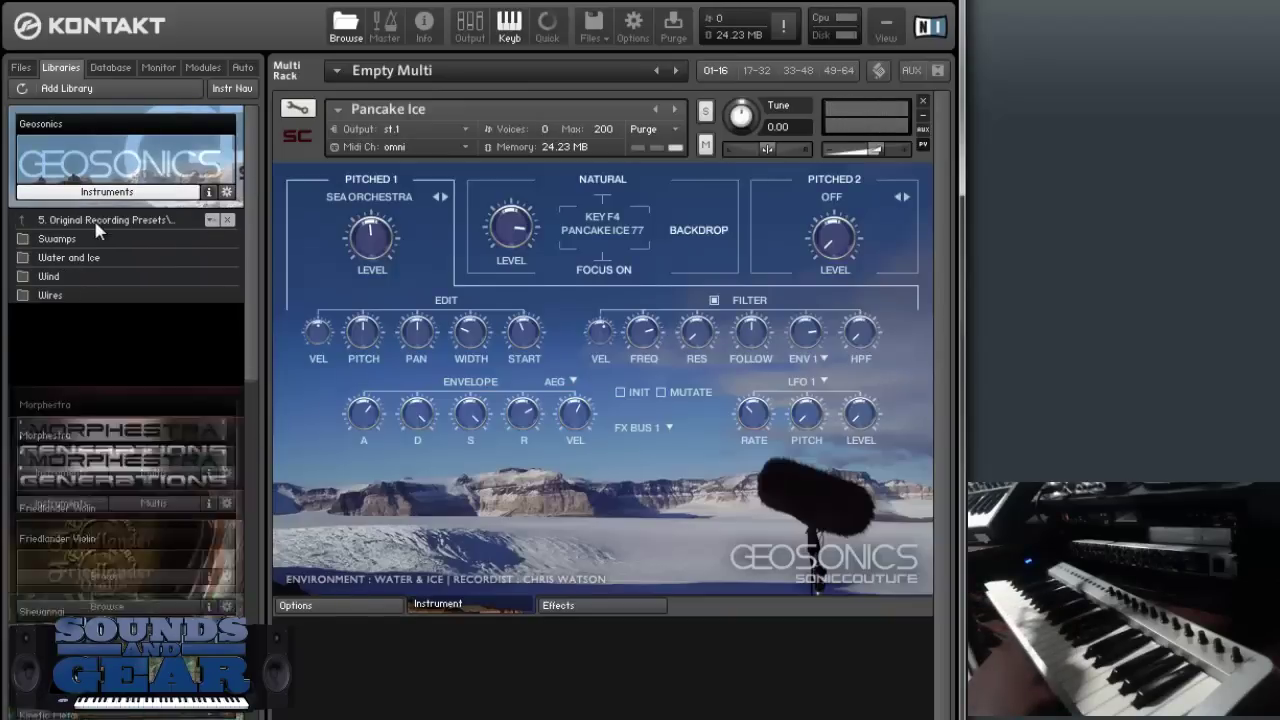
# Step: Load Ice Holes from the Wind folder and reveal its pitched layers
pyautogui.doubleClick(77, 277)
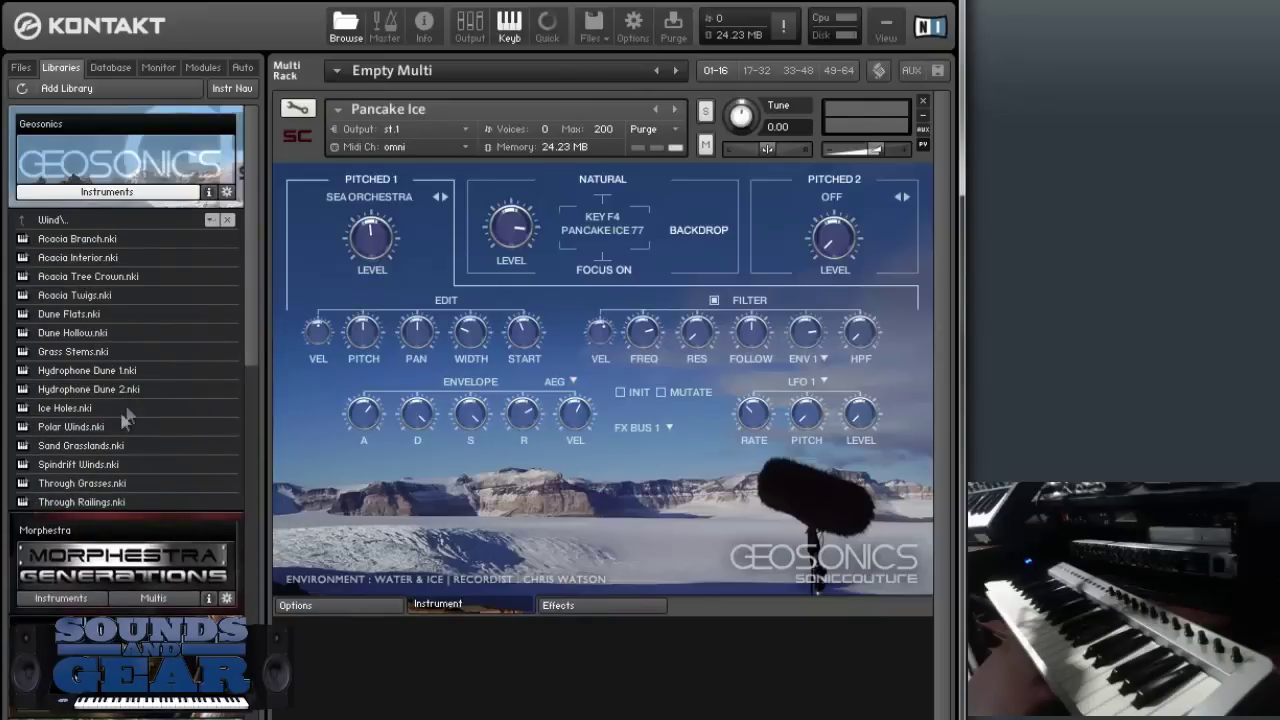
pyautogui.doubleClick(90, 408)
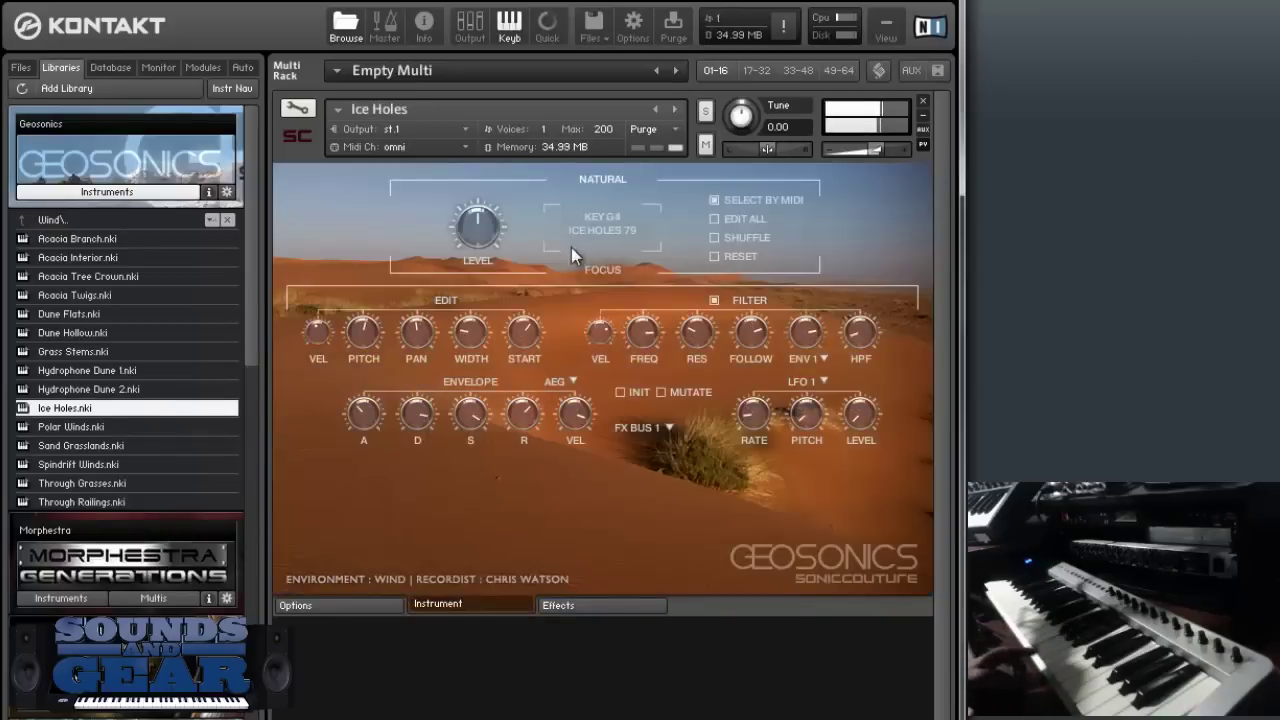
pyautogui.click(600, 270)
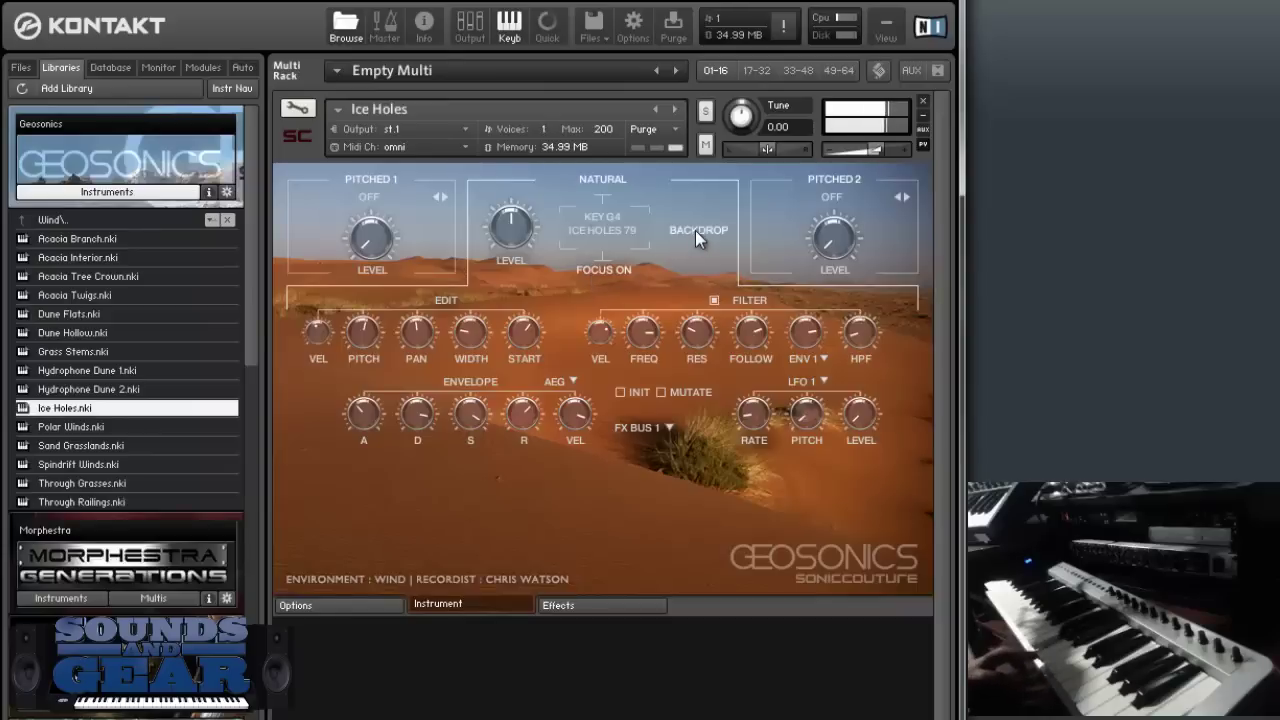
# Step: Set Pitched 1 to JUNO PWM and return to the preset folders
pyautogui.click(372, 199)
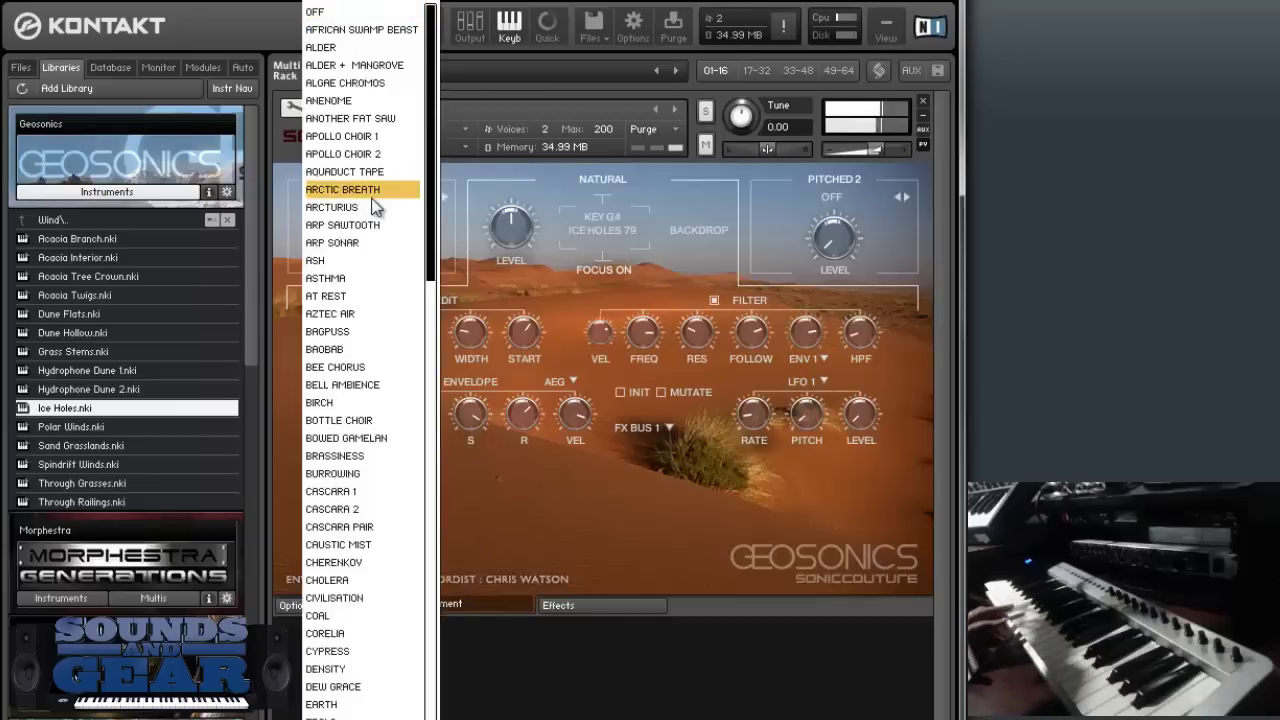
pyautogui.moveTo(432, 275); pyautogui.dragTo(443, 505)
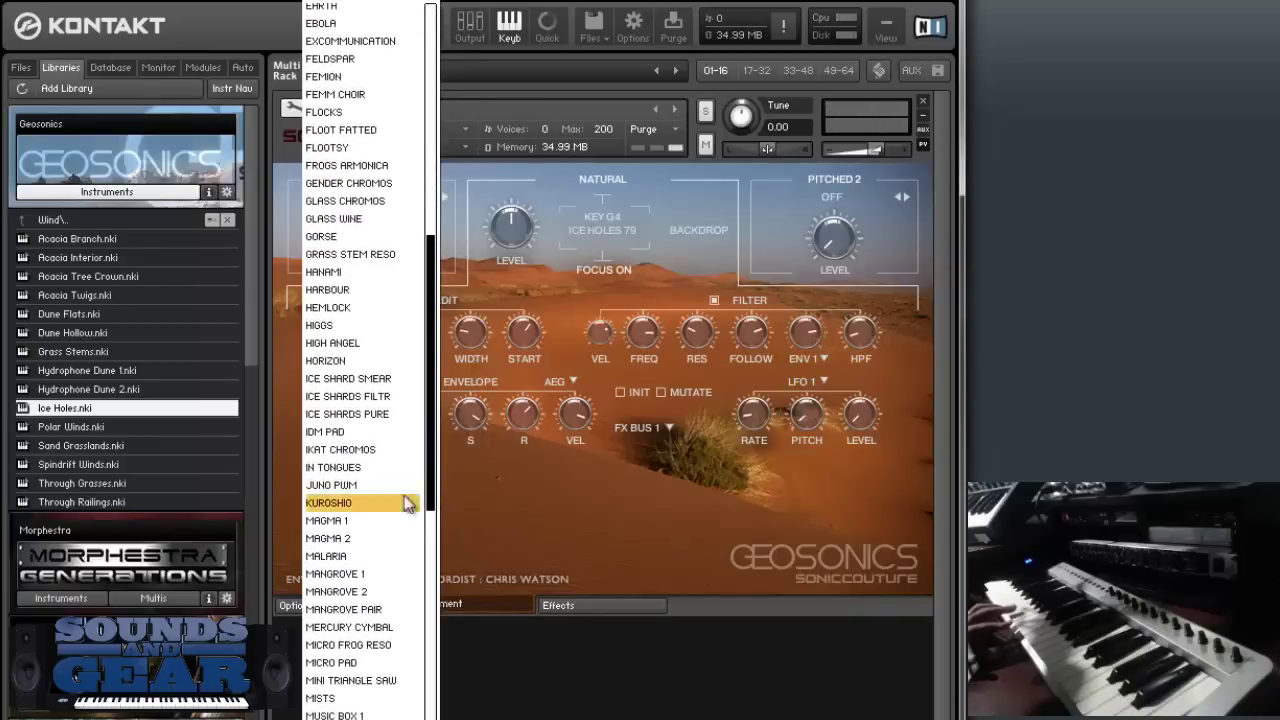
pyautogui.click(364, 483)
pyautogui.moveTo(368, 253)
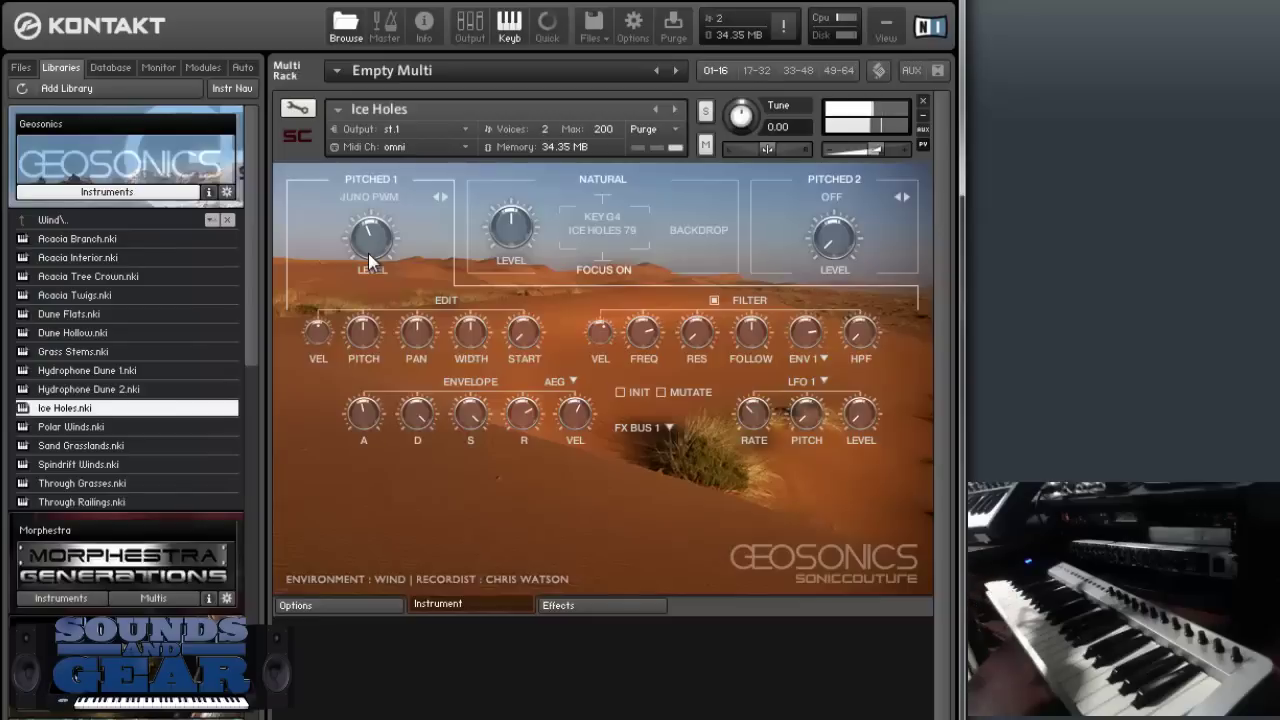
pyautogui.click(117, 226)
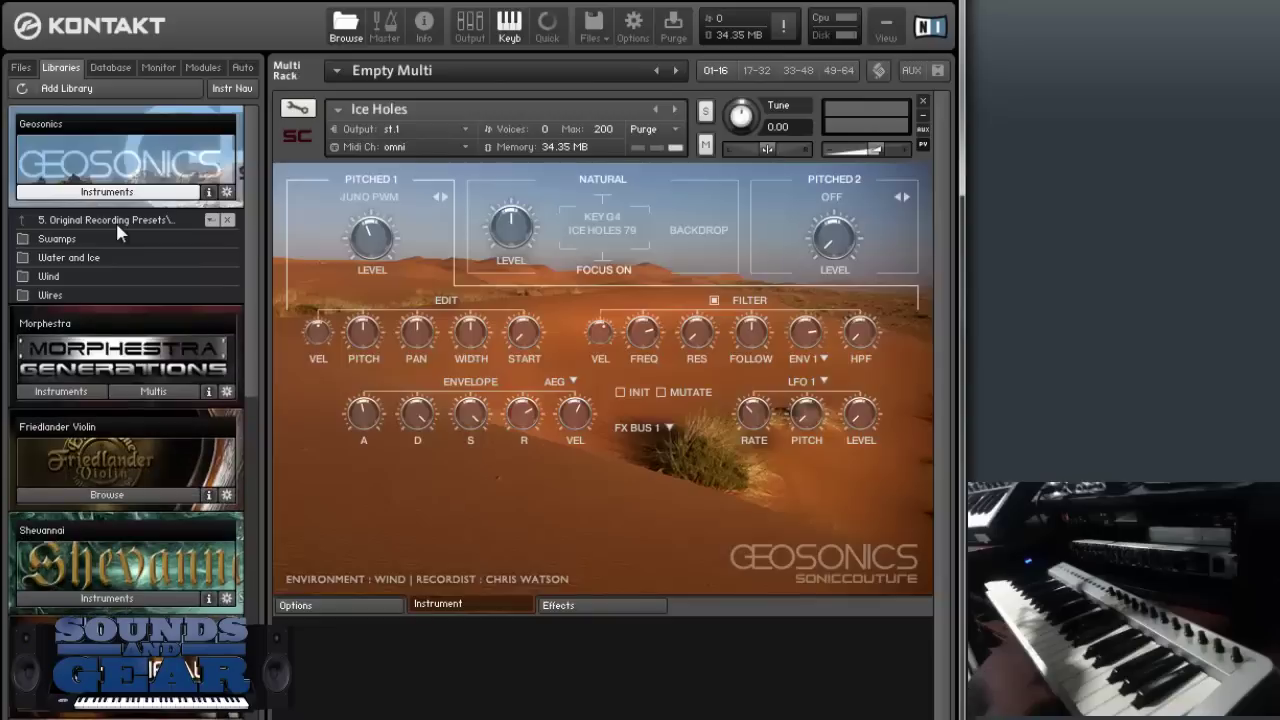
# Step: Load Wire 116 from the Wires folder and reveal its pitched layers
pyautogui.doubleClick(91, 295)
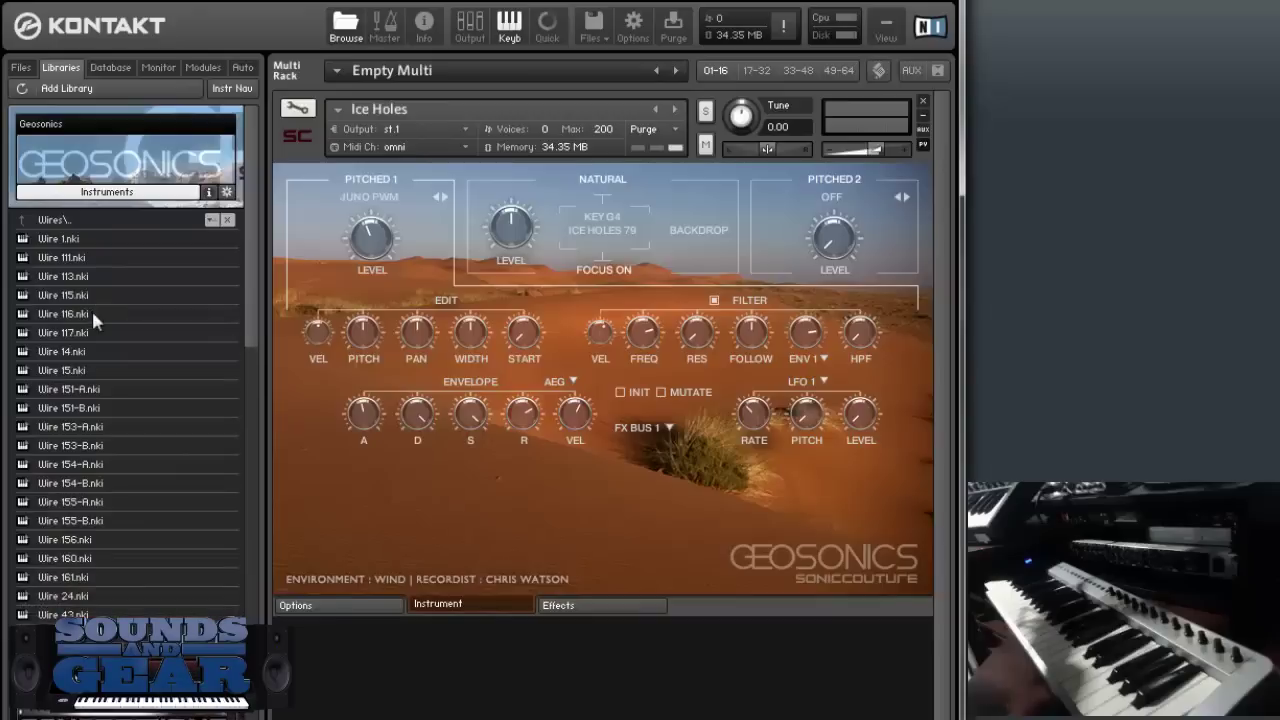
pyautogui.doubleClick(90, 316)
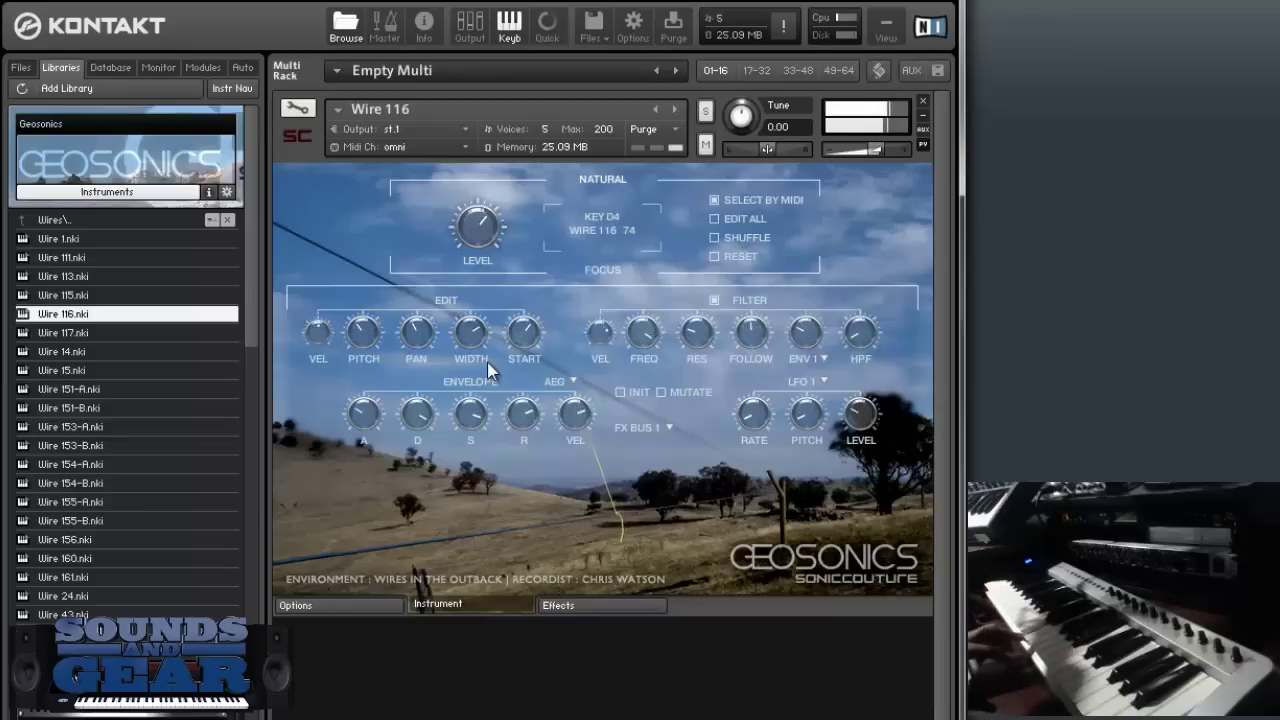
pyautogui.click(602, 268)
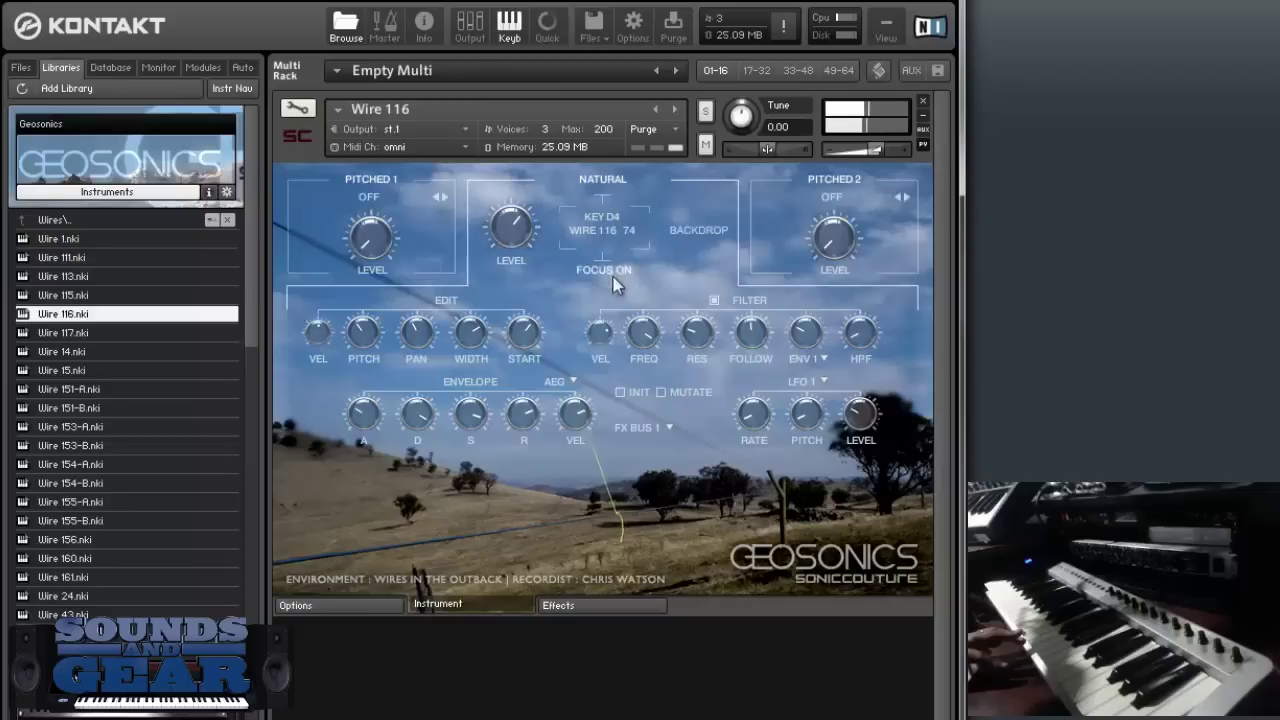
# Step: Set Pitched 1 to ASH
pyautogui.click(380, 207)
pyautogui.click(370, 251)
pyautogui.moveTo(376, 254)
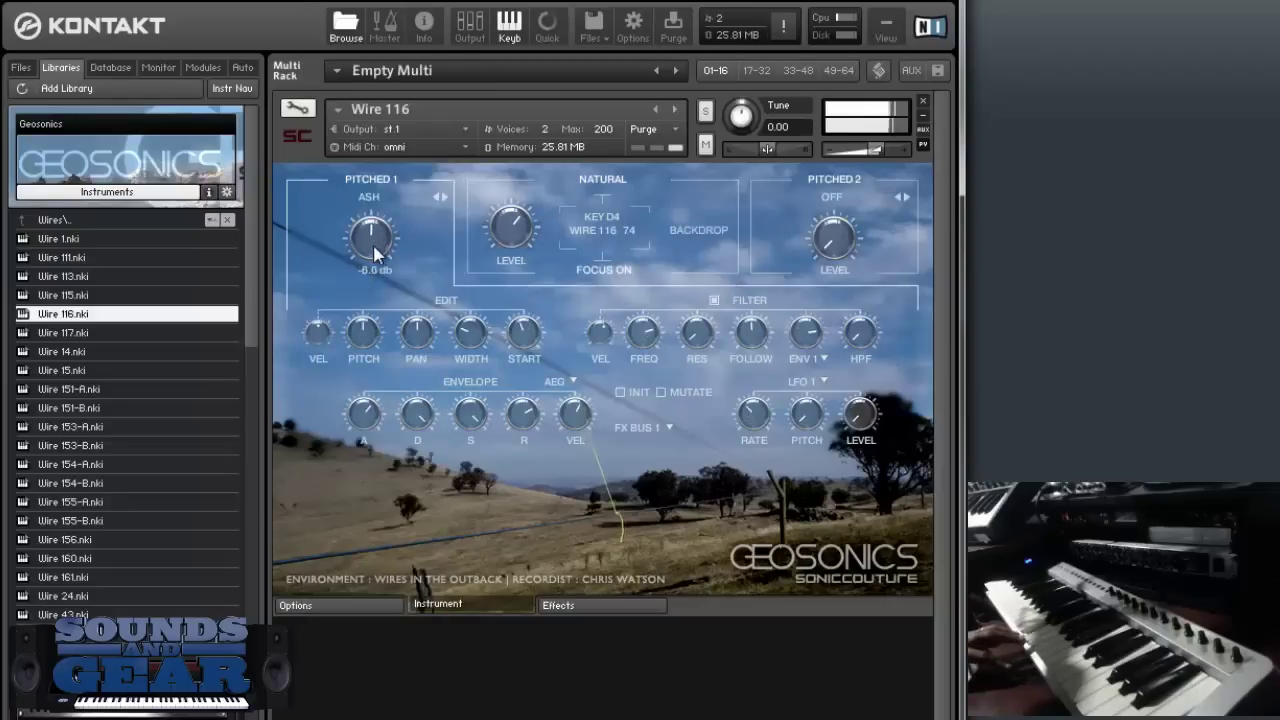
# Step: Set Pitched 2 to SHAKU HORN and lower its level slightly
pyautogui.click(845, 210)
pyautogui.scroll(-2, 905, 355)
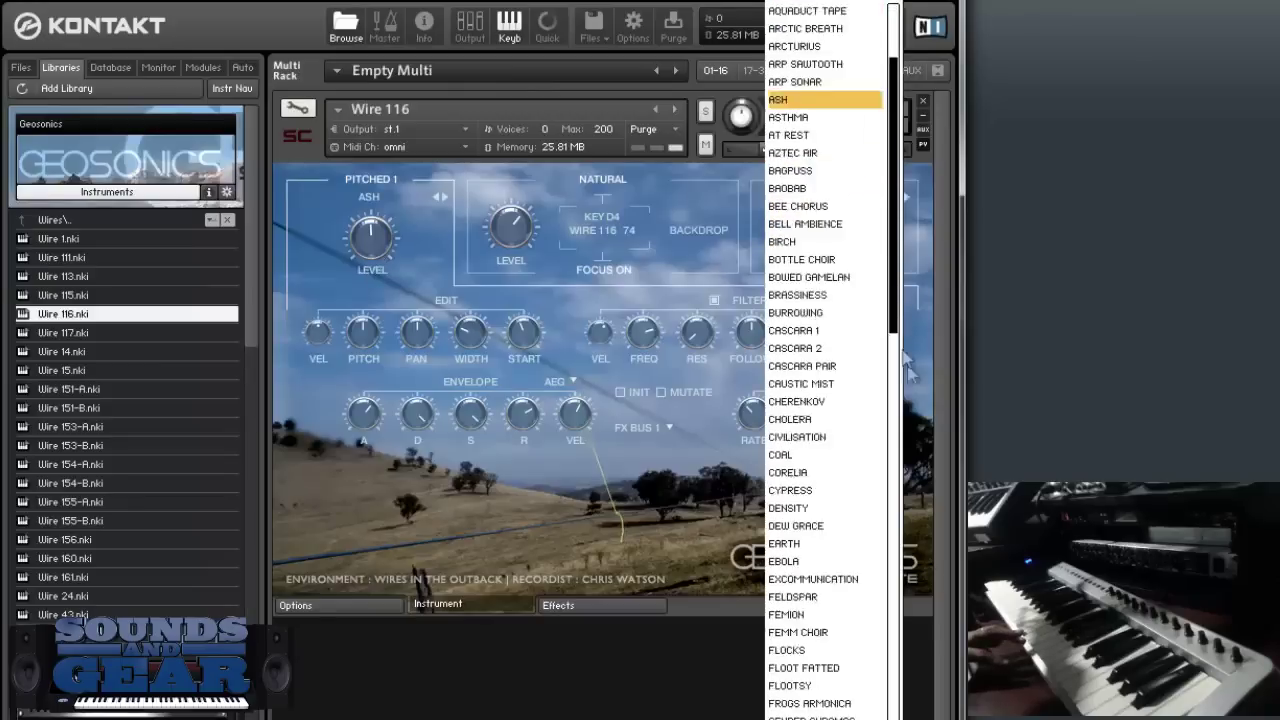
pyautogui.scroll(-10, 905, 355)
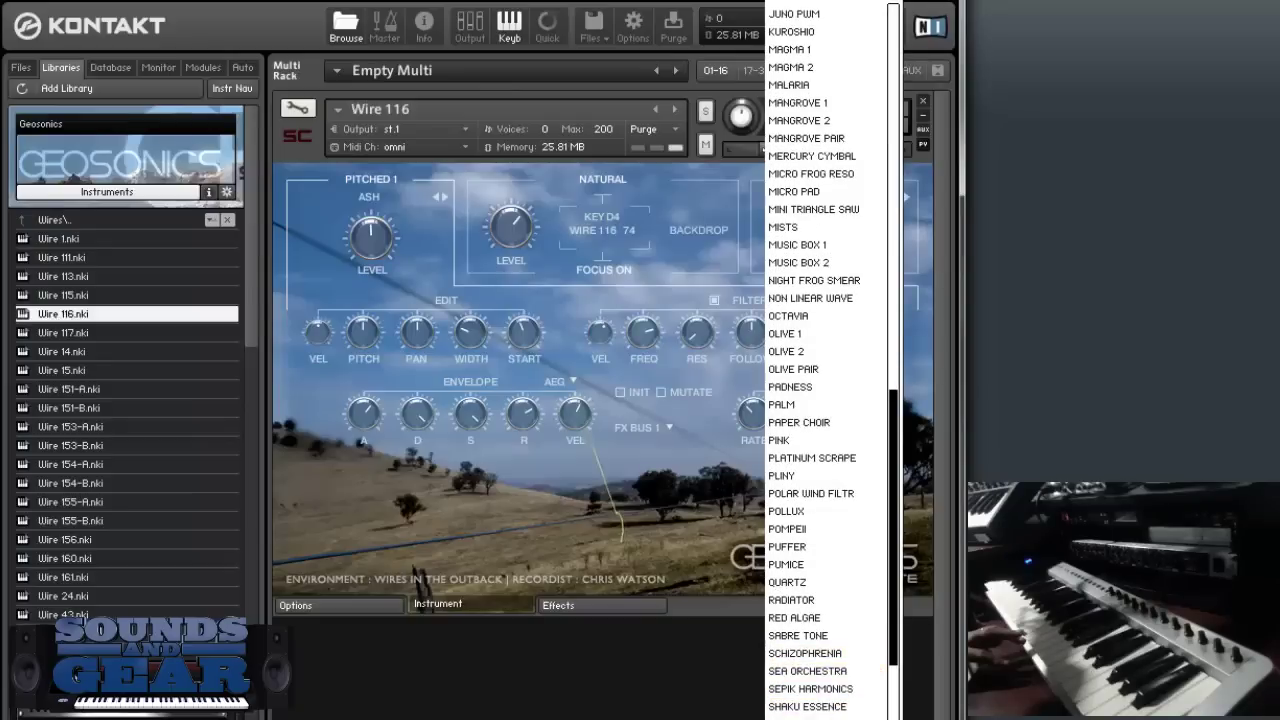
pyautogui.click(805, 718)
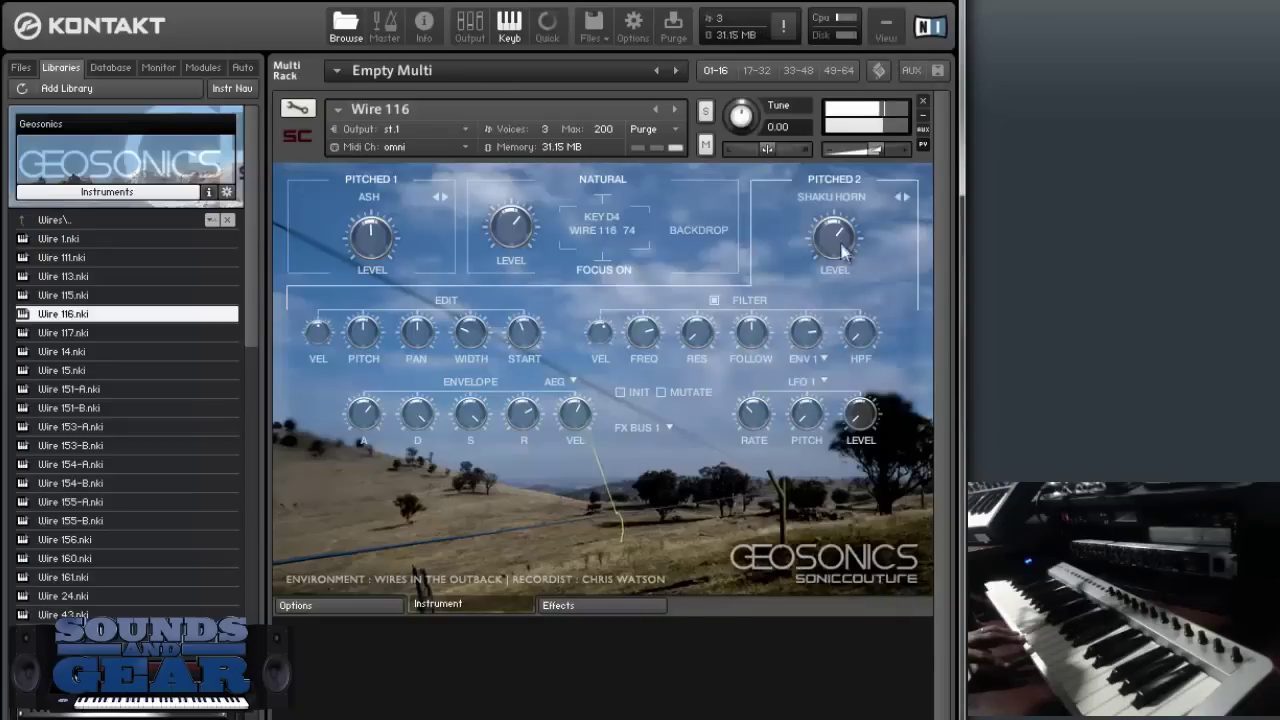
pyautogui.moveTo(840, 236); pyautogui.dragTo(838, 250)
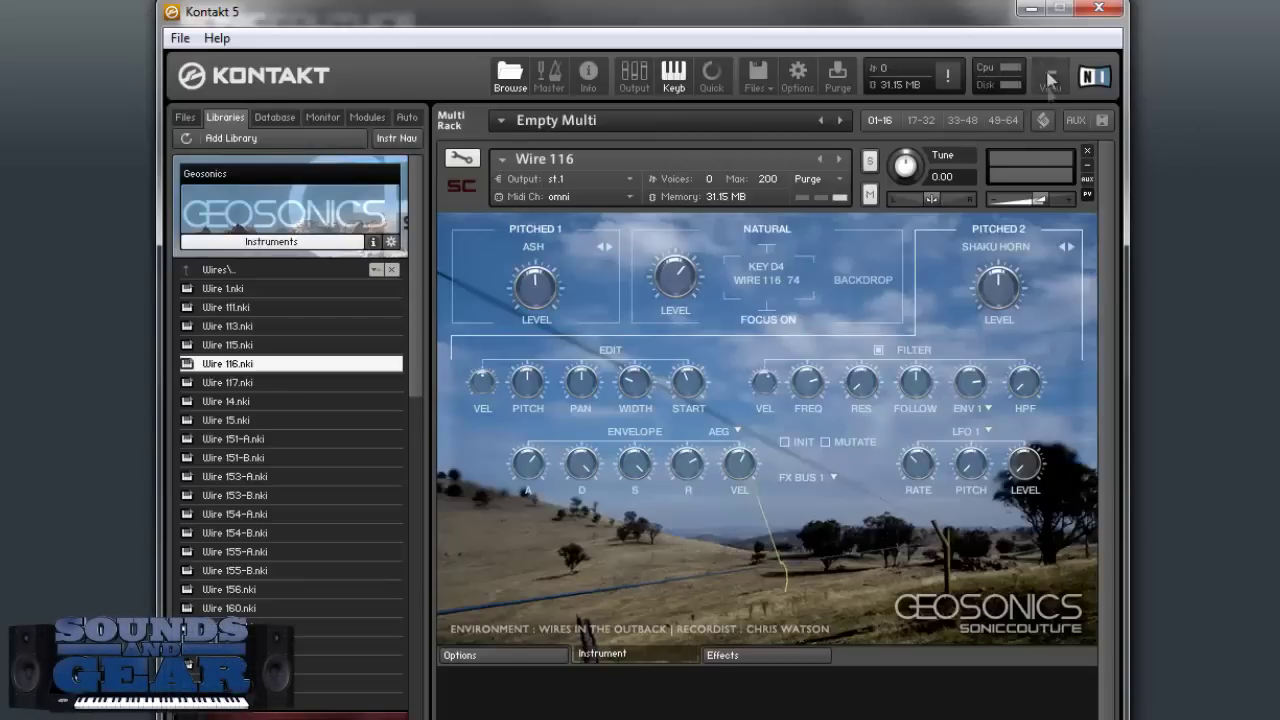
# Step: Minimize Kontakt to show the Geosonics product page with its $149 price
pyautogui.click(1031, 8)
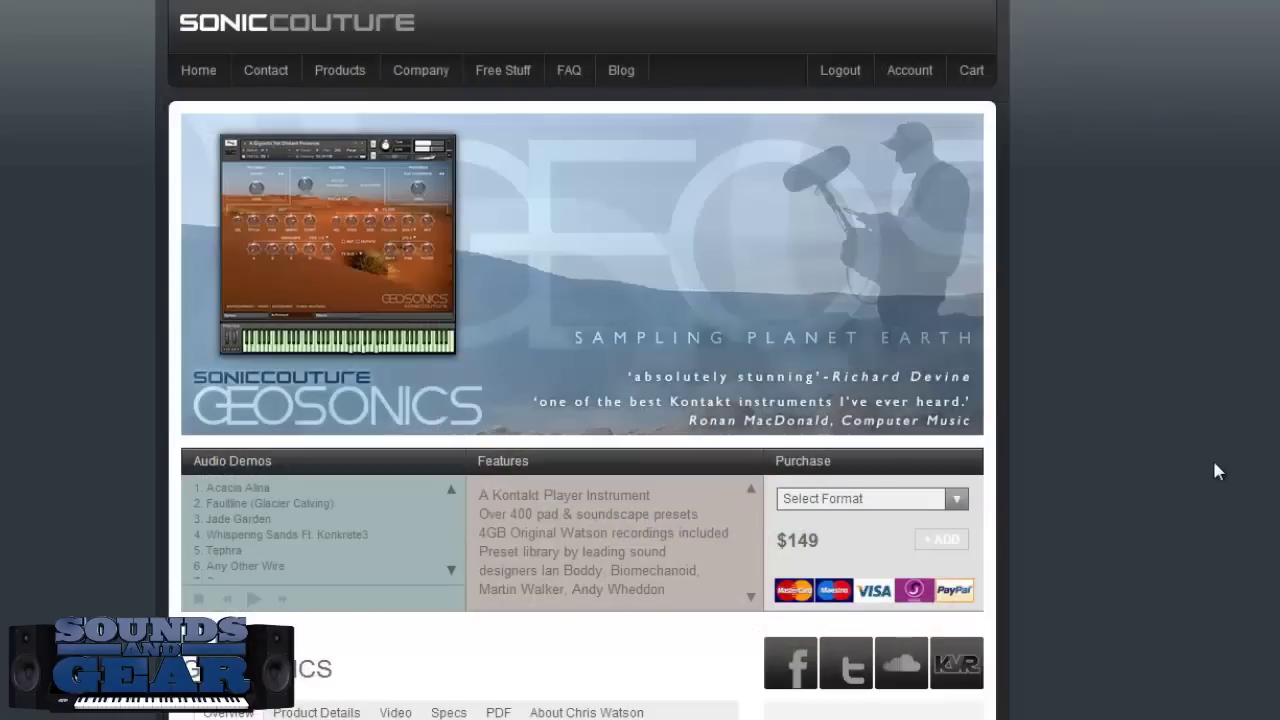